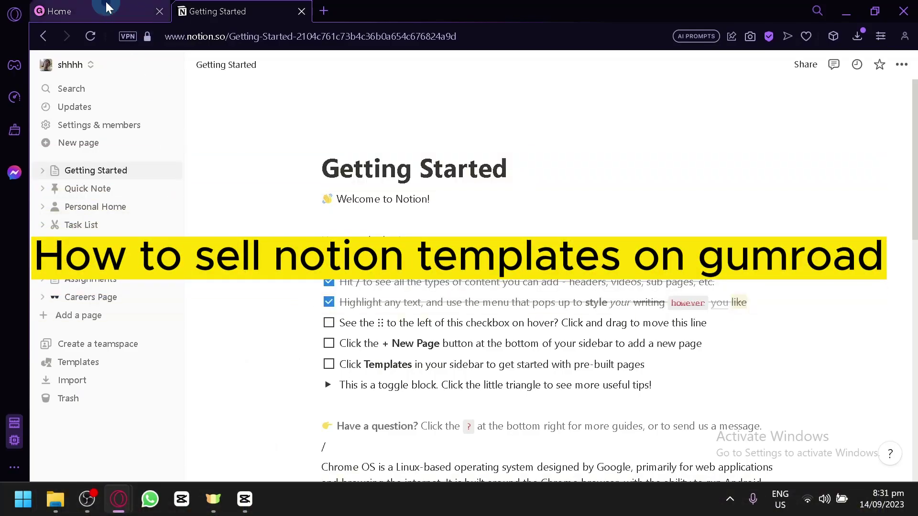
Switch back and forth between the Gumroad dashboard and the Getting Started Notion page.
left_click(106, 7)
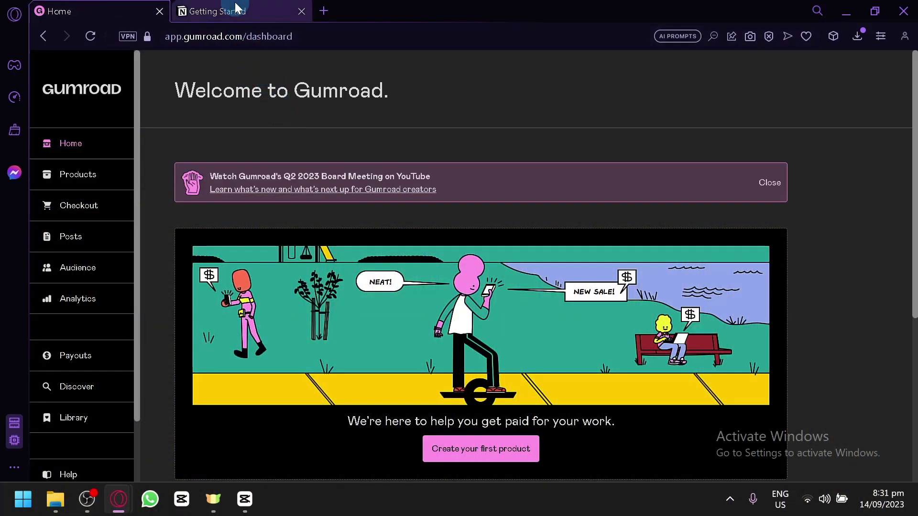
left_click(237, 7)
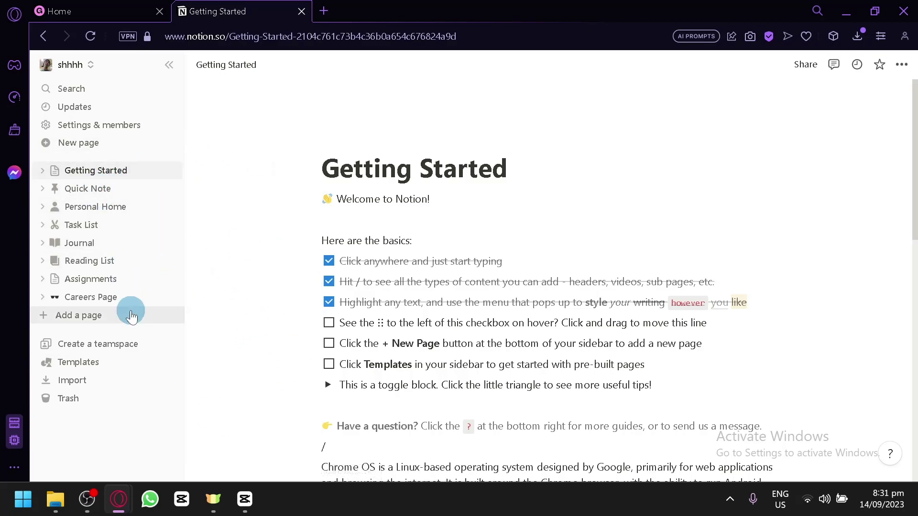
left_click(52, 13)
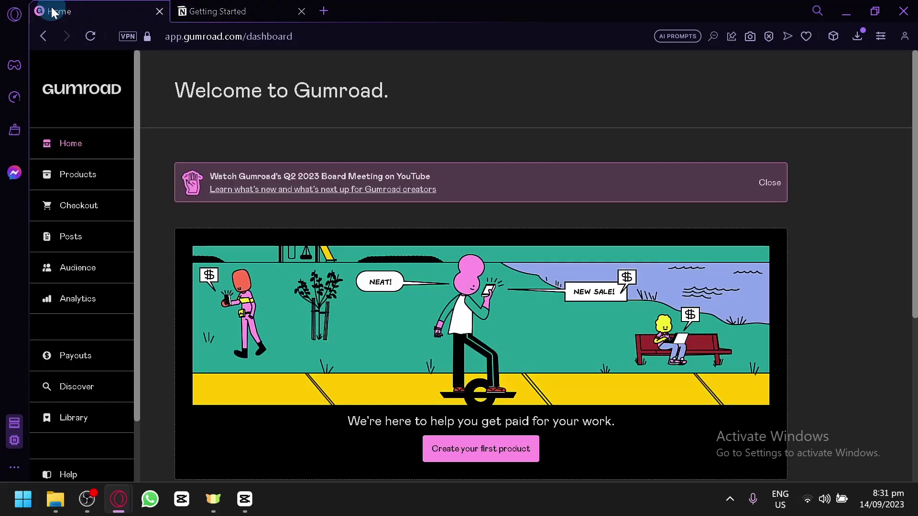
left_click(204, 5)
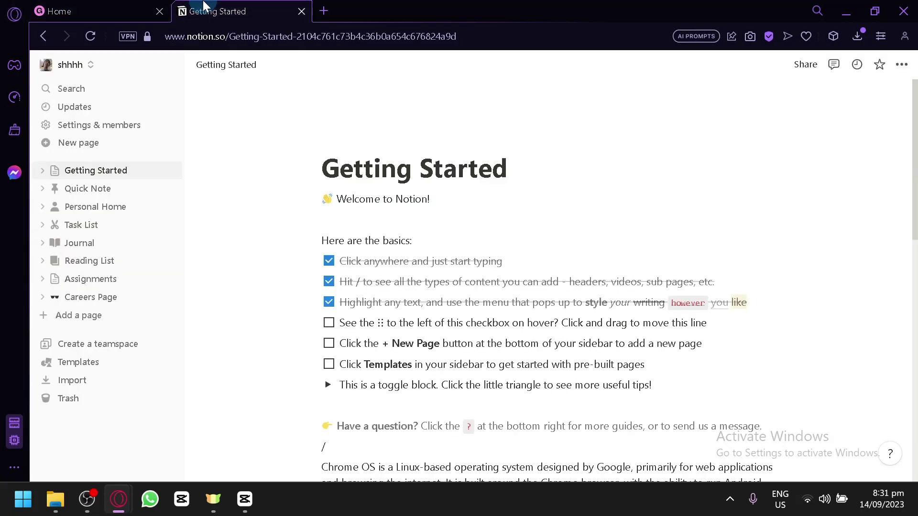
left_click(264, 144)
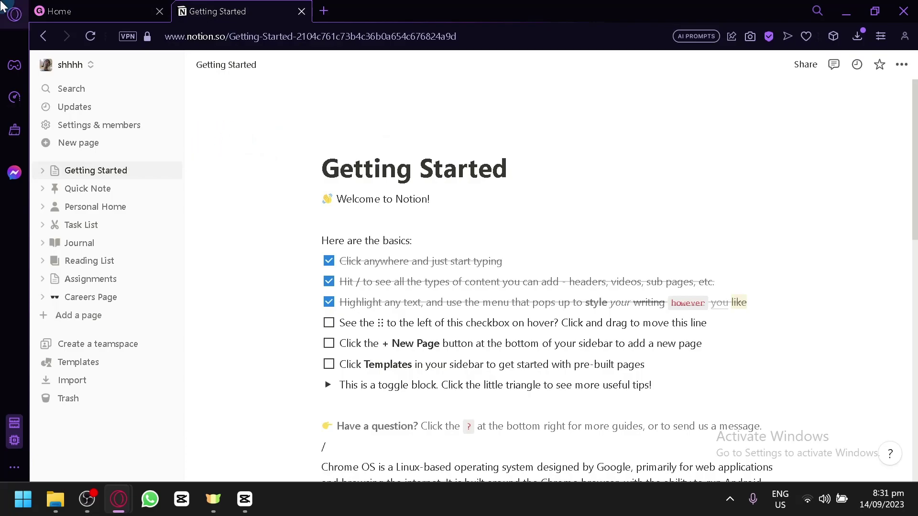
left_click(81, 6)
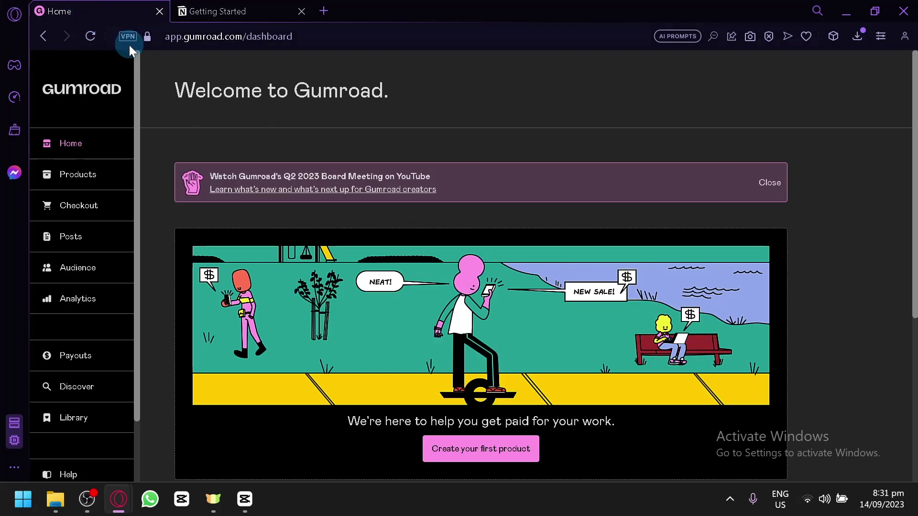
left_click(272, 7)
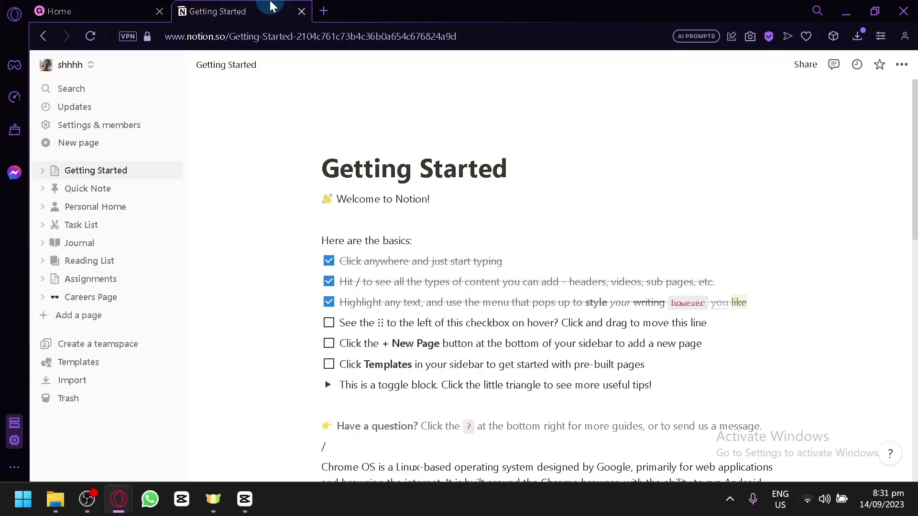
Start a new line below the CentOS text with a slash and browse the menu to Ask AI to write.
mouse_move(172, 181)
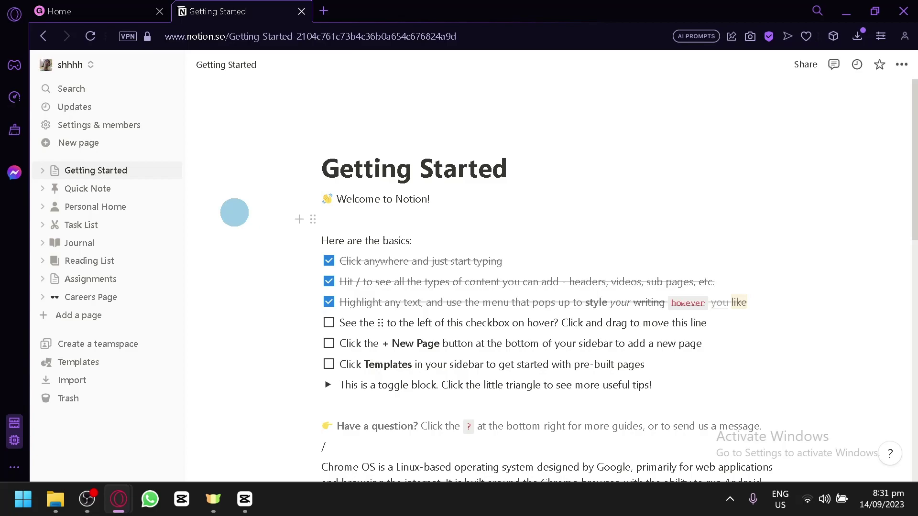
scroll(246, 204, "down", 15)
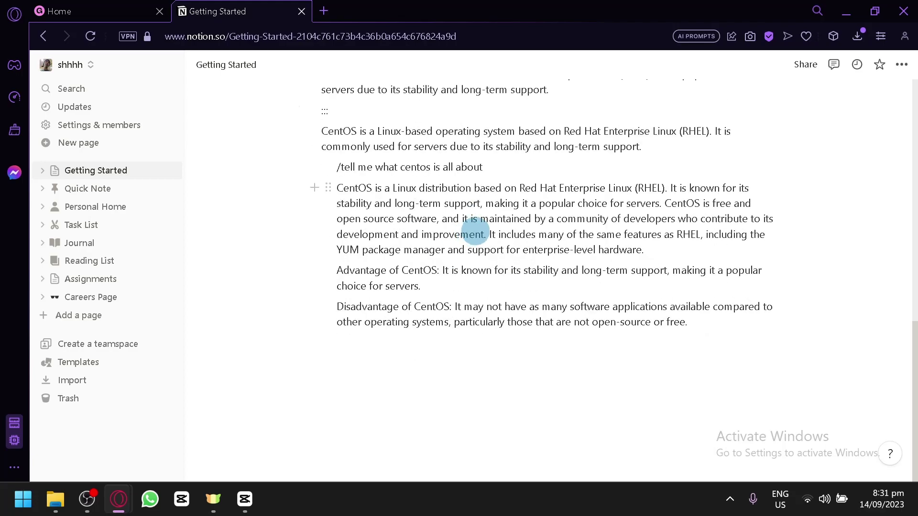
left_click(458, 354)
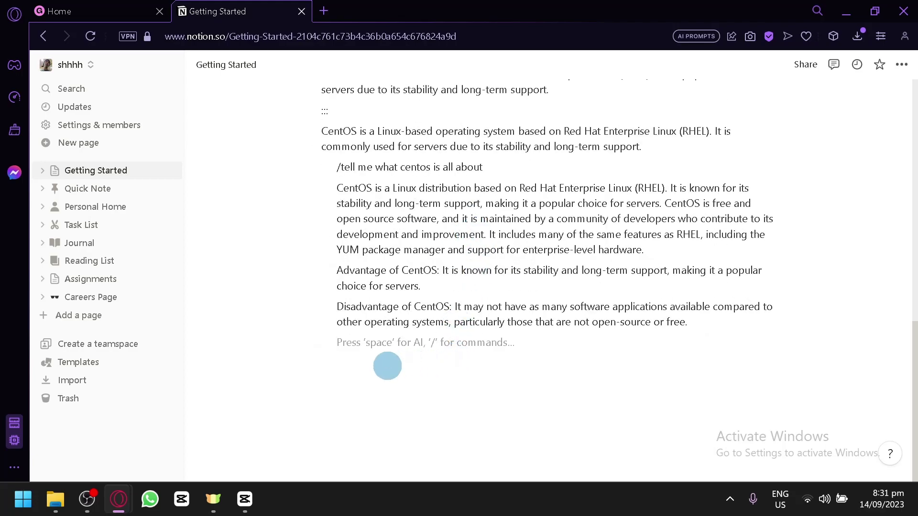
type("/")
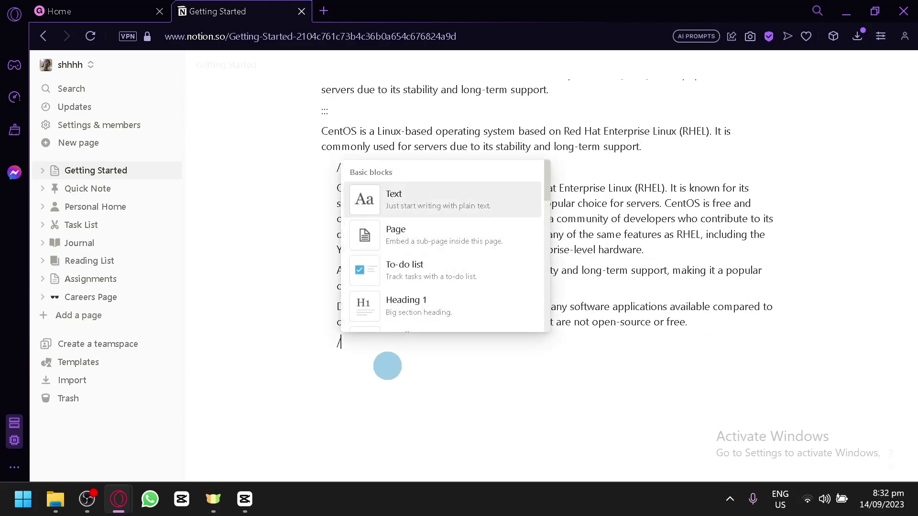
scroll(412, 230, "down", 5)
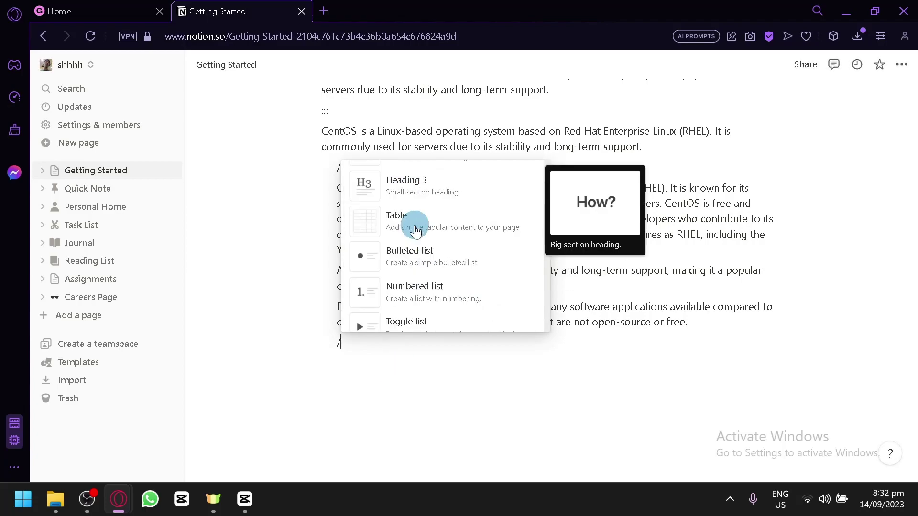
scroll(424, 236, "down", 3)
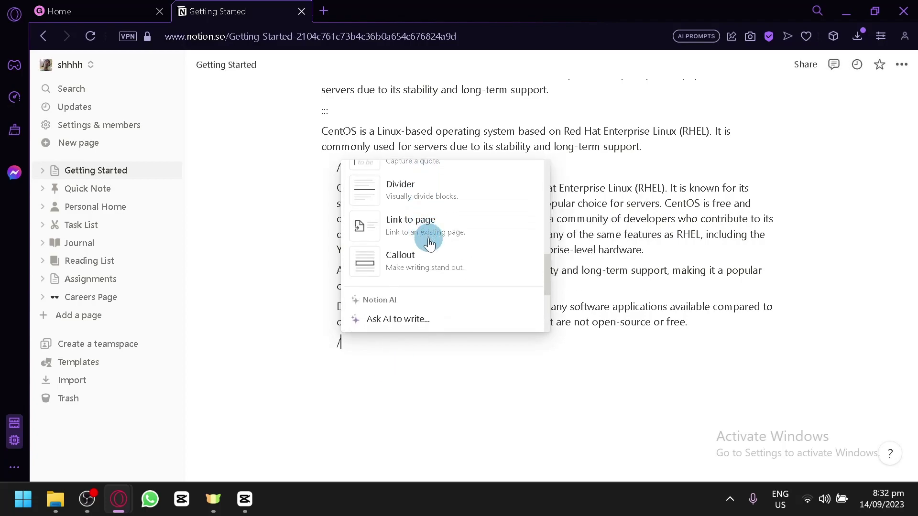
scroll(429, 243, "down", 2)
scroll(433, 239, "up", 5)
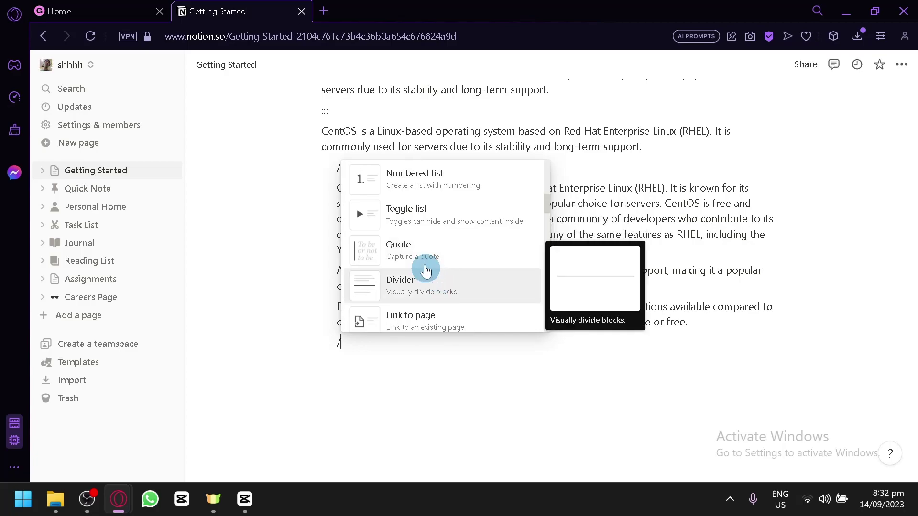
scroll(454, 311, "up", 3)
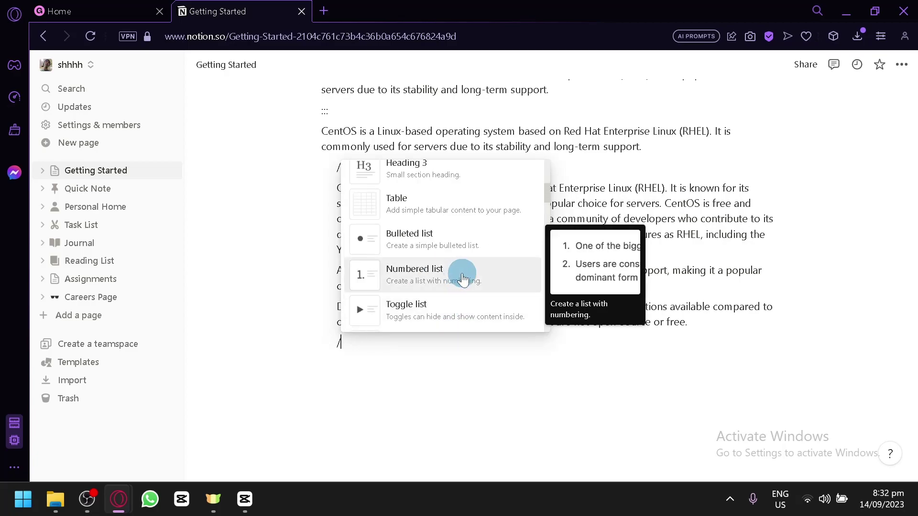
scroll(466, 268, "up", 4)
scroll(472, 223, "down", 7)
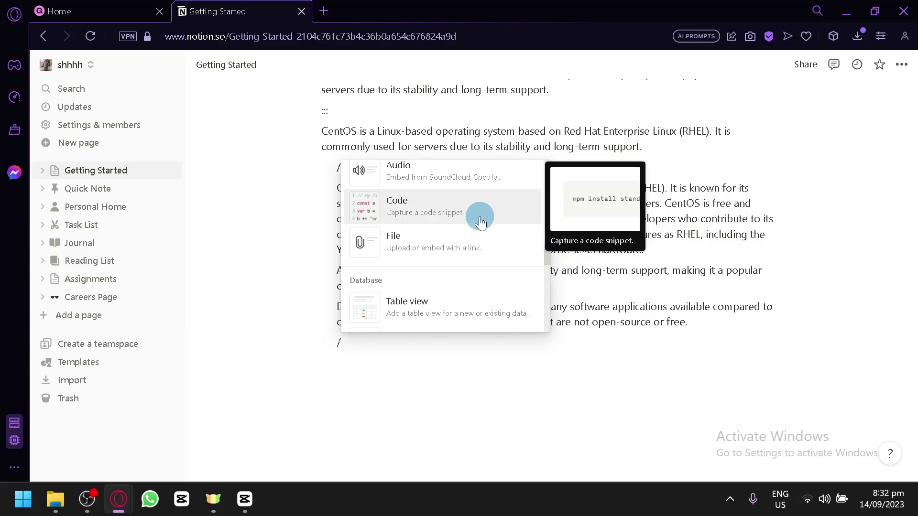
scroll(478, 221, "down", 8)
scroll(481, 246, "up", 2)
scroll(478, 241, "up", 3)
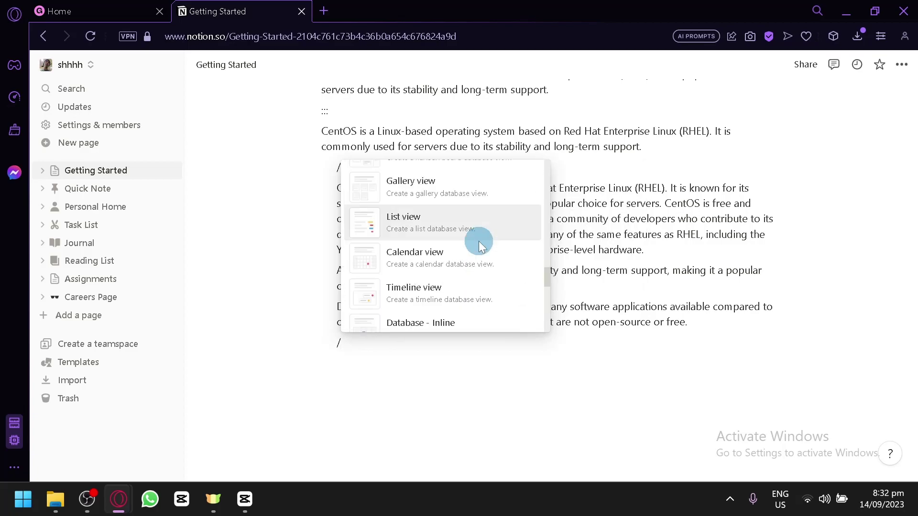
scroll(476, 248, "down", 10)
scroll(470, 259, "up", 8)
scroll(468, 253, "up", 10)
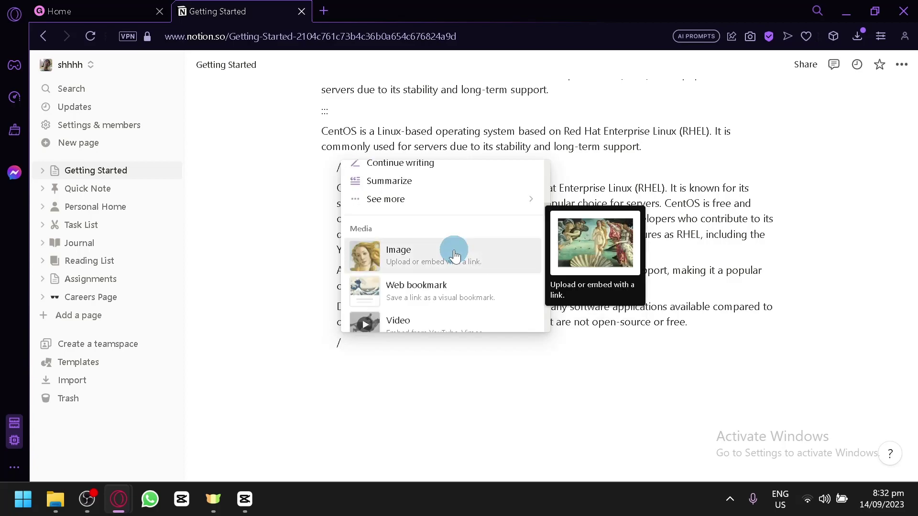
scroll(466, 236, "down", 6)
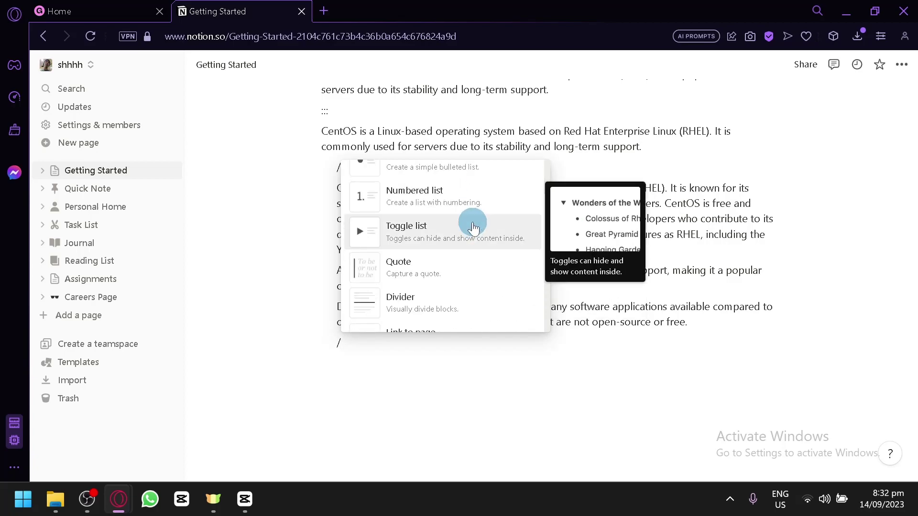
scroll(472, 225, "down", 8)
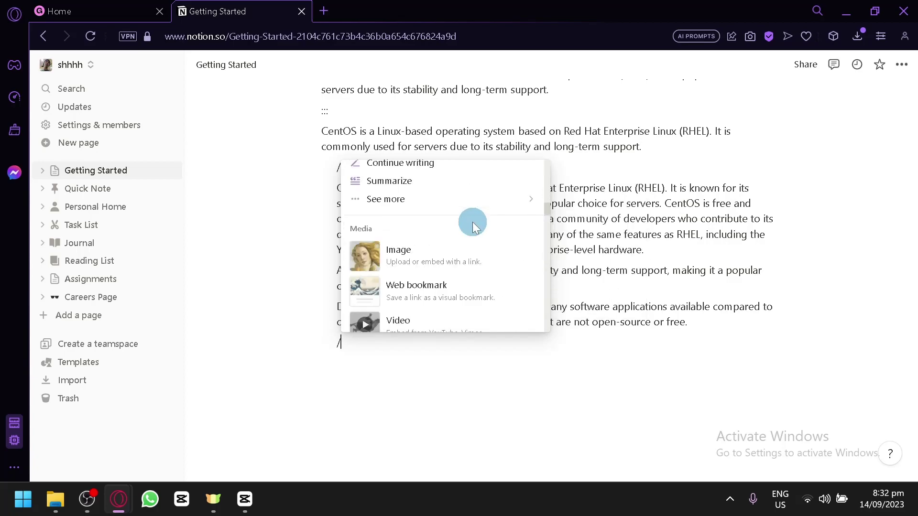
scroll(471, 229, "up", 5)
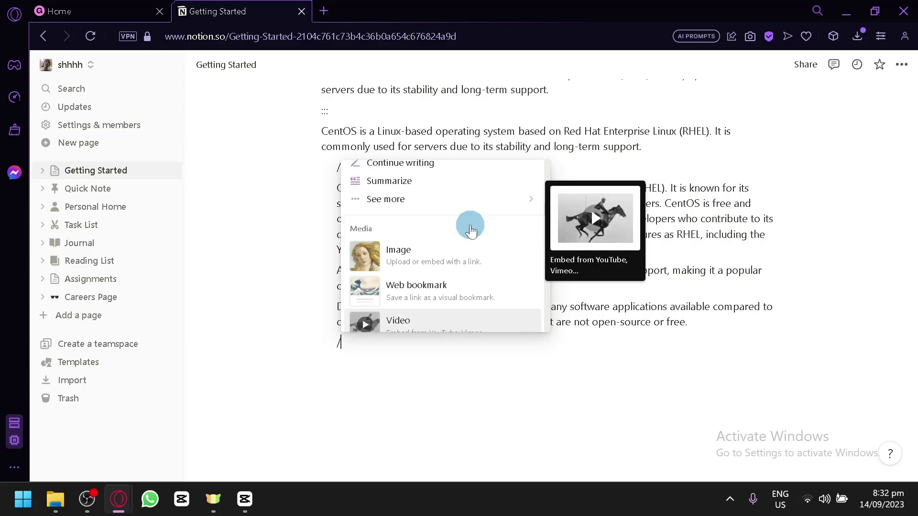
scroll(433, 241, "up", 2)
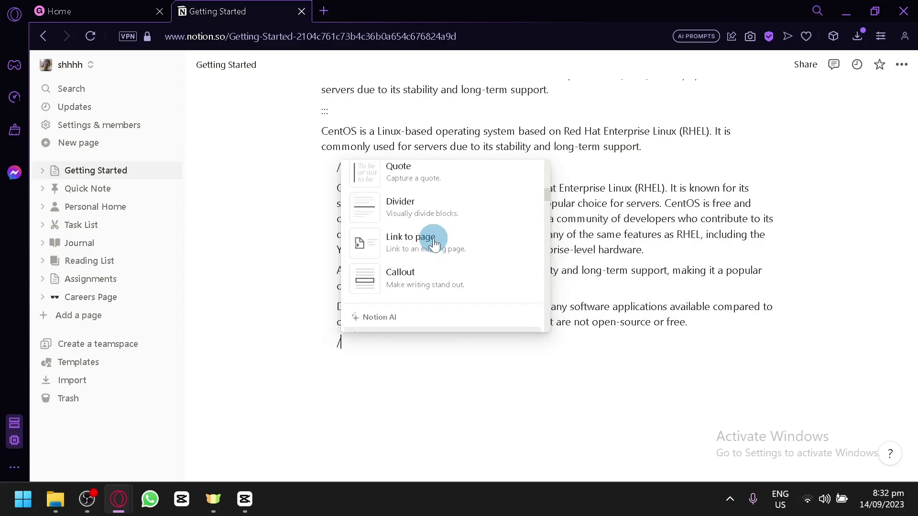
scroll(433, 242, "down", 2)
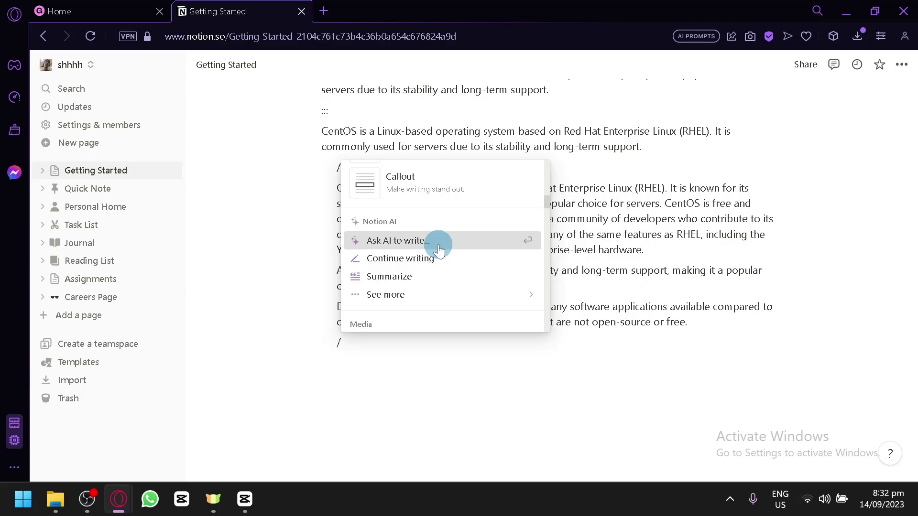
Have Notion AI write a simple description of earning money by selling Notion templates, and keep it.
left_click(438, 246)
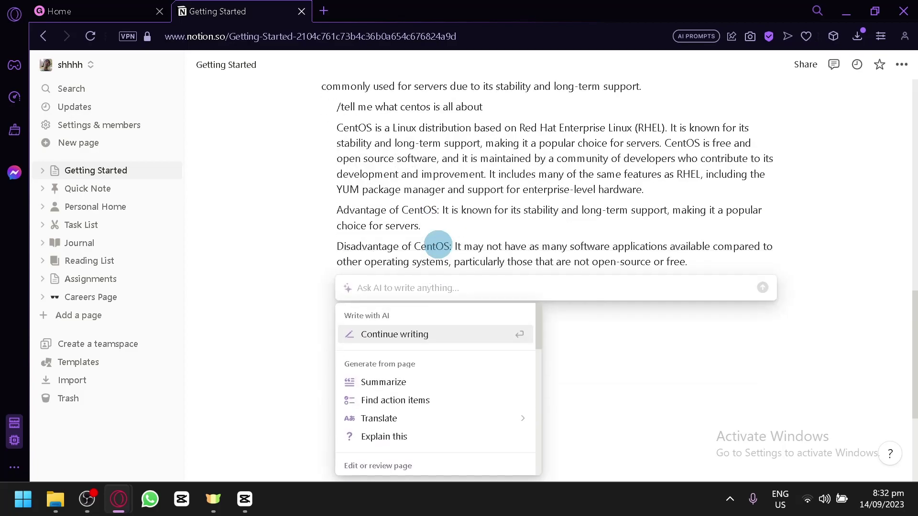
type("Create a sim")
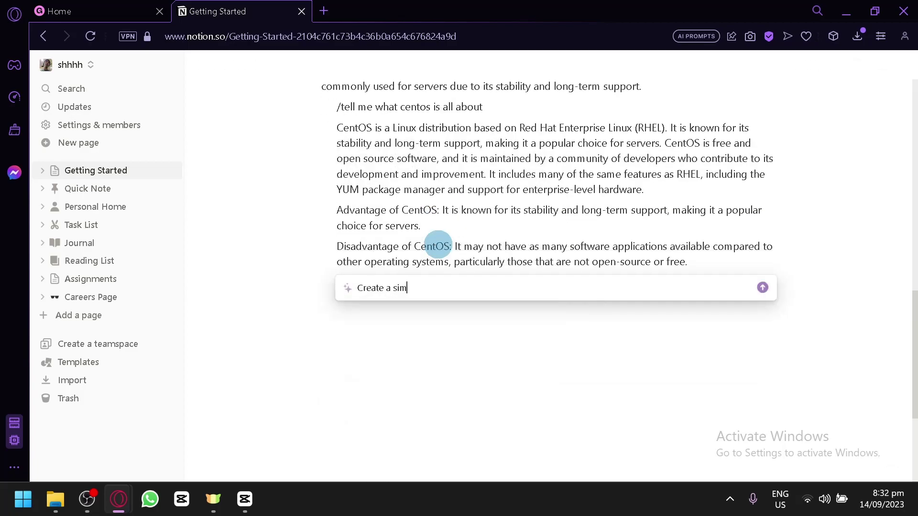
type("ple description on how someone cou")
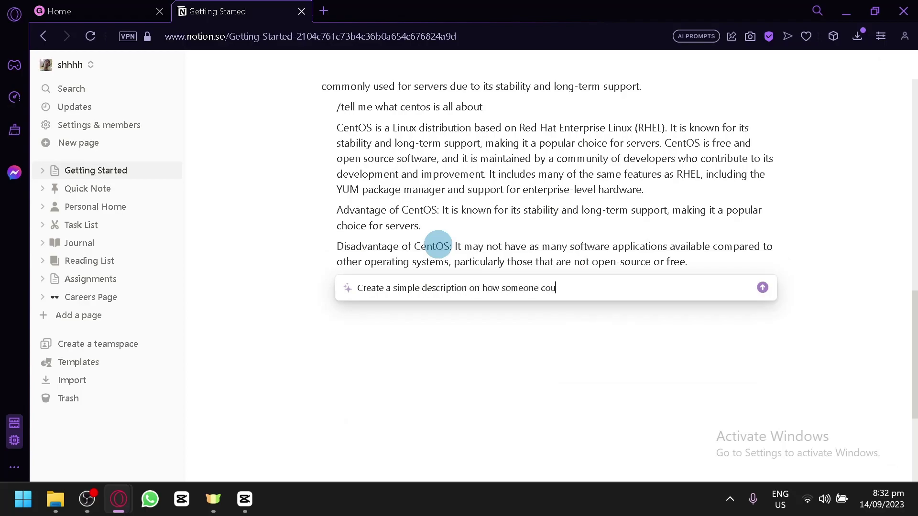
type("ld earn money by selling notion t")
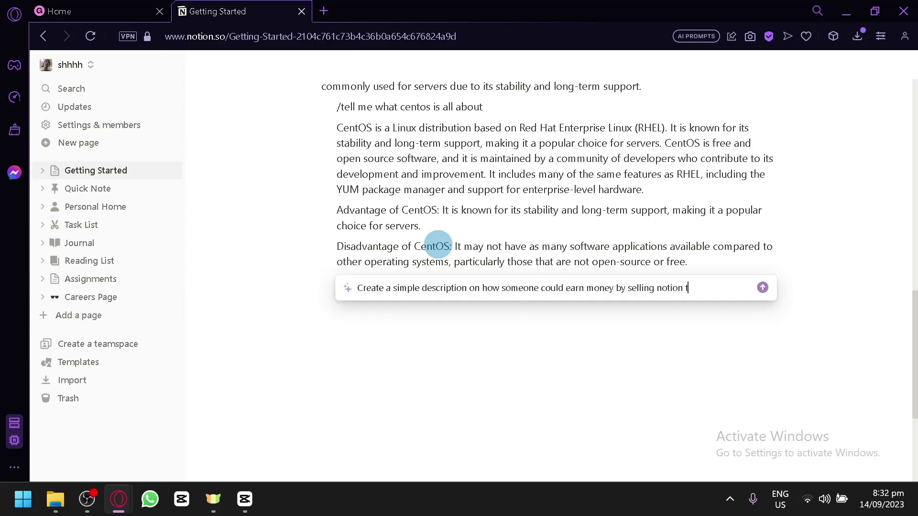
type("emplates")
key("Return")
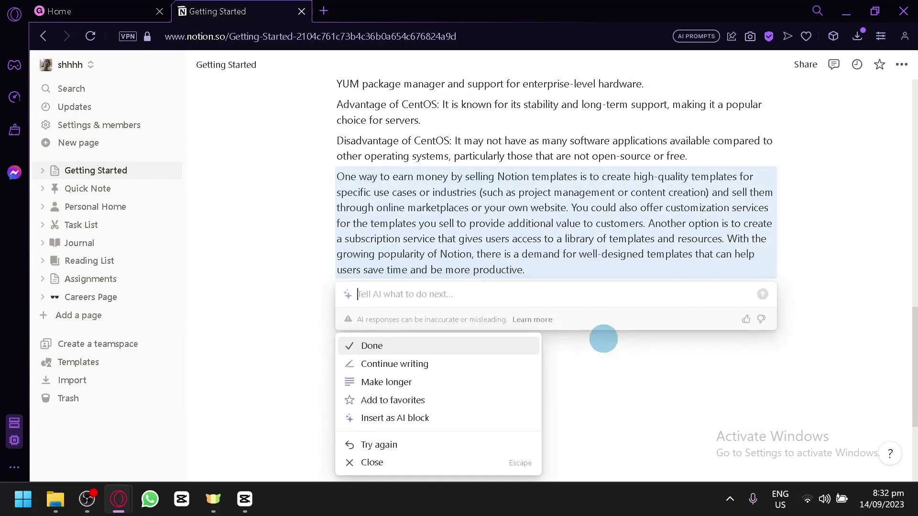
key("Return")
left_click(489, 280)
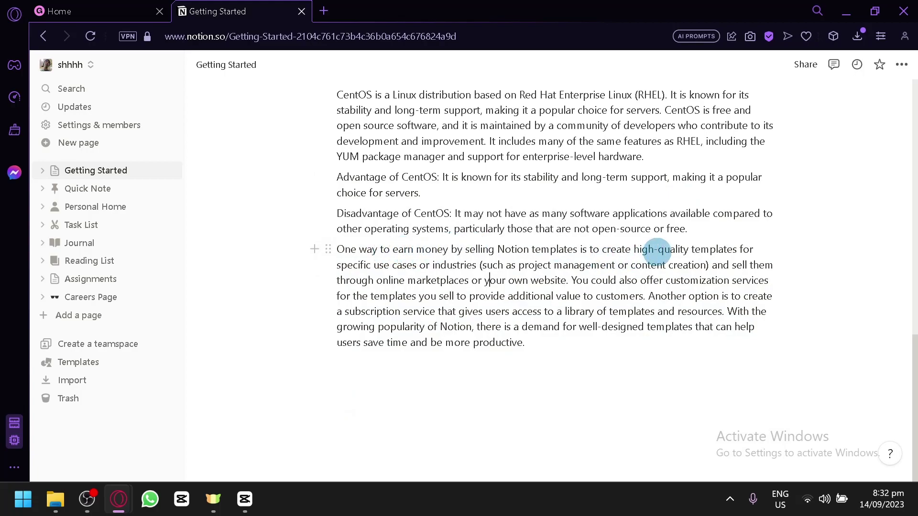
key("ctrl+plus")
key("ctrl+plus")
key("ctrl+plus")
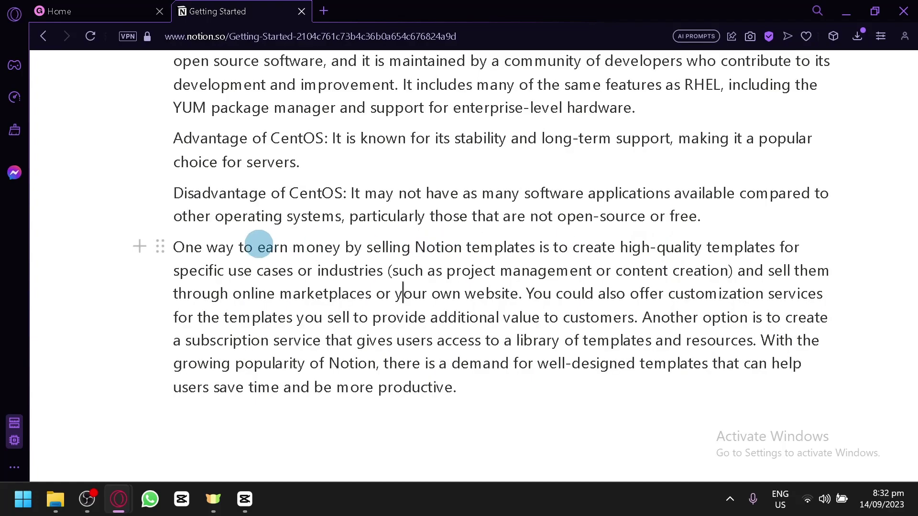
key("ctrl+minus")
key("ctrl+minus")
key("ctrl+minus")
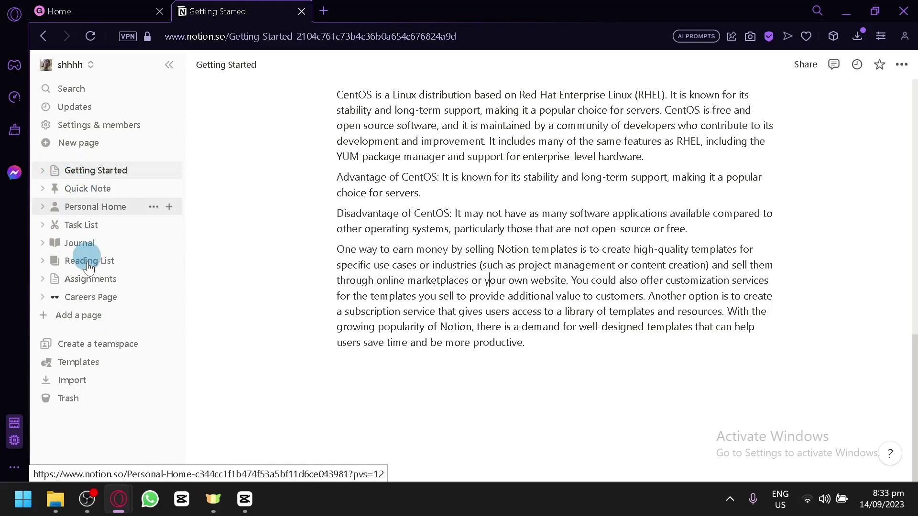
Create a new page titled 'Naviagation' with an empty sub-page named 'Coding task'.
left_click(93, 315)
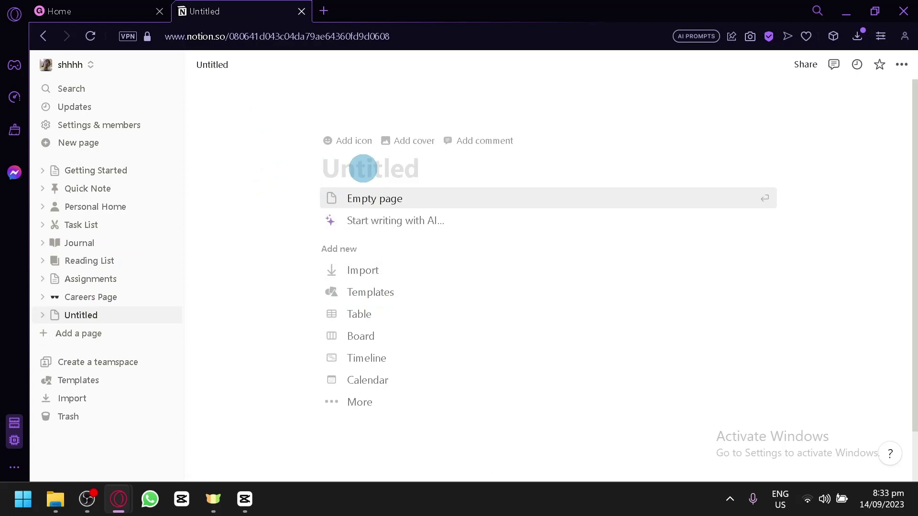
type("Navia")
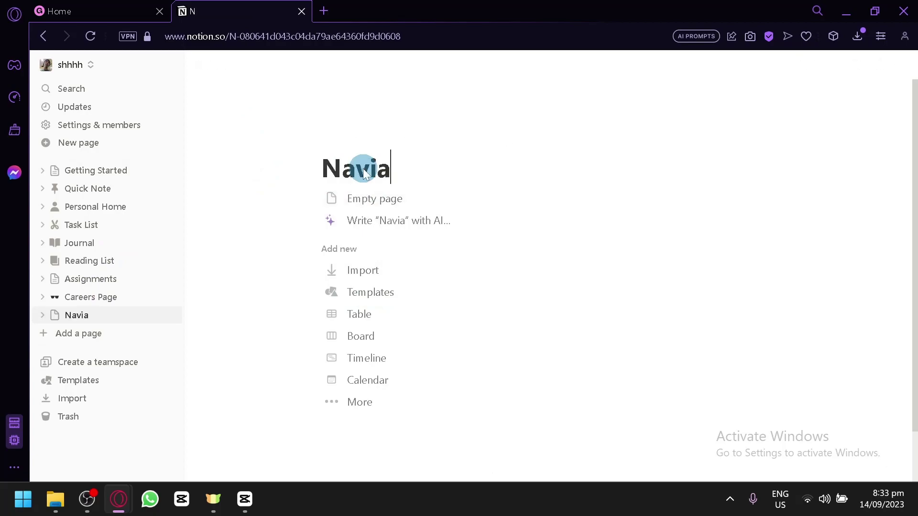
key("BackSpace")
type("gation")
key("Return")
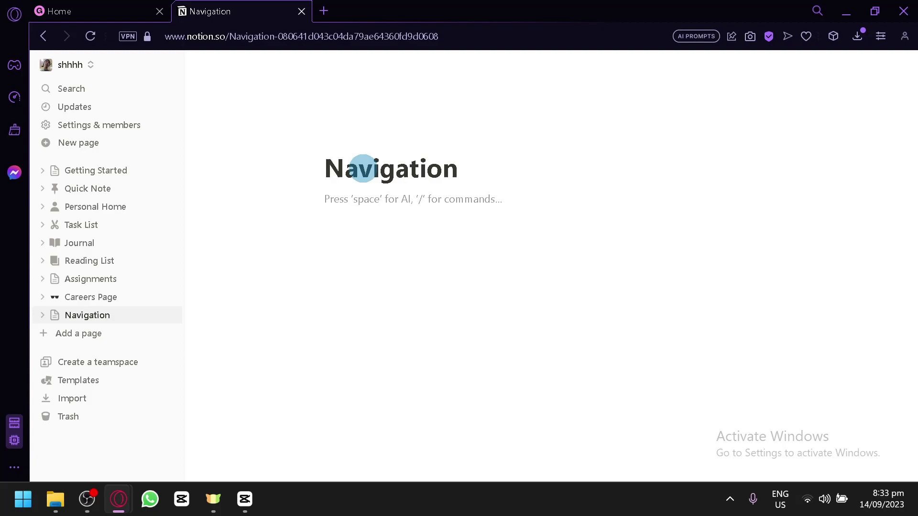
type("/")
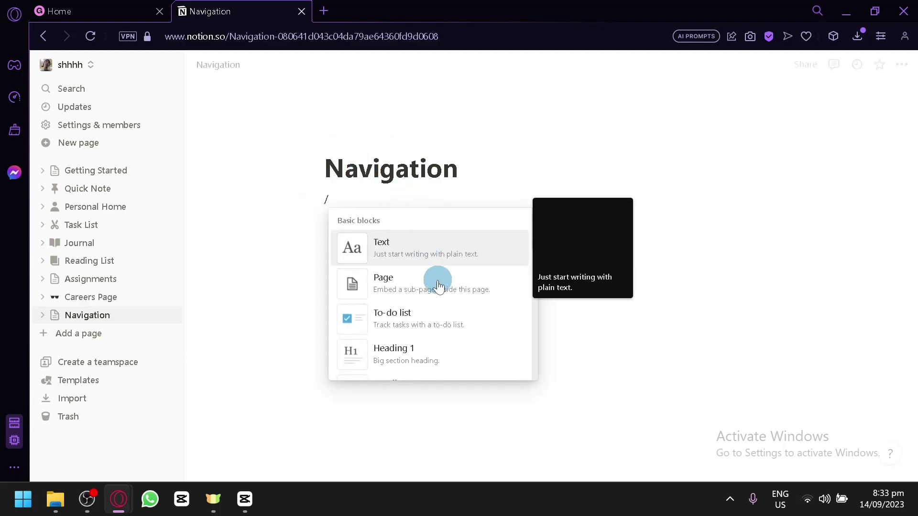
left_click(401, 292)
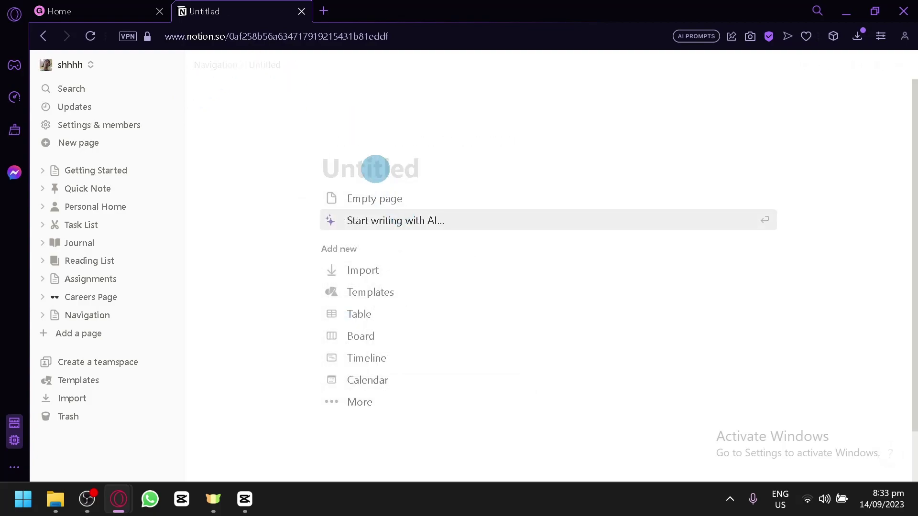
type("Coding task")
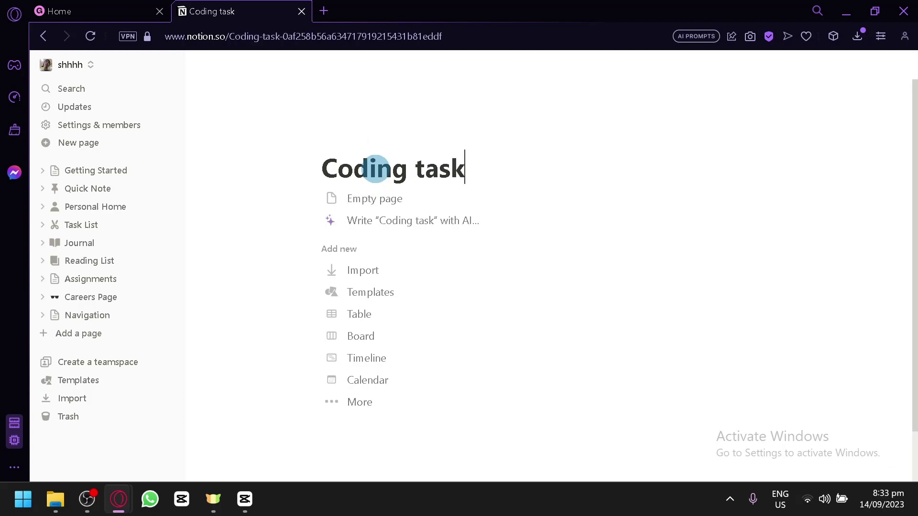
left_click(453, 197)
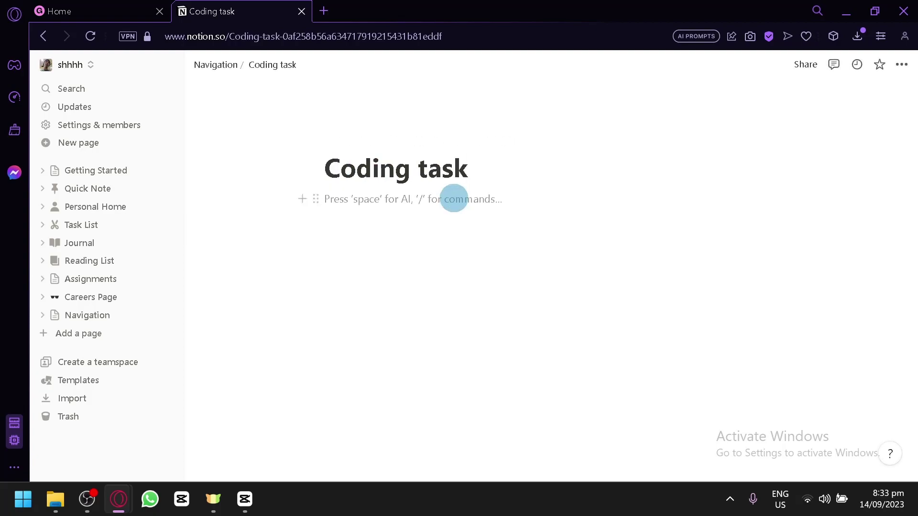
Add a to-do item 'Code project 1' on the Coding task page.
type("/")
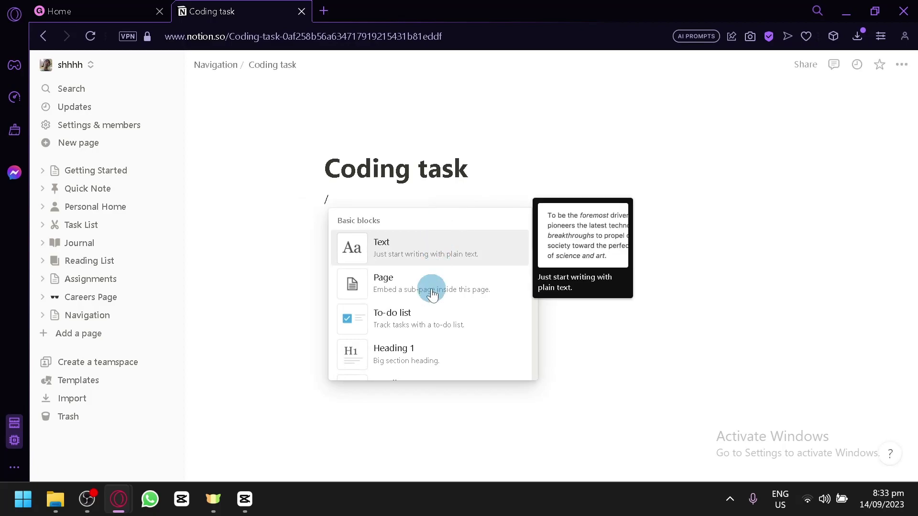
scroll(420, 268, "down", 2)
left_click(415, 231)
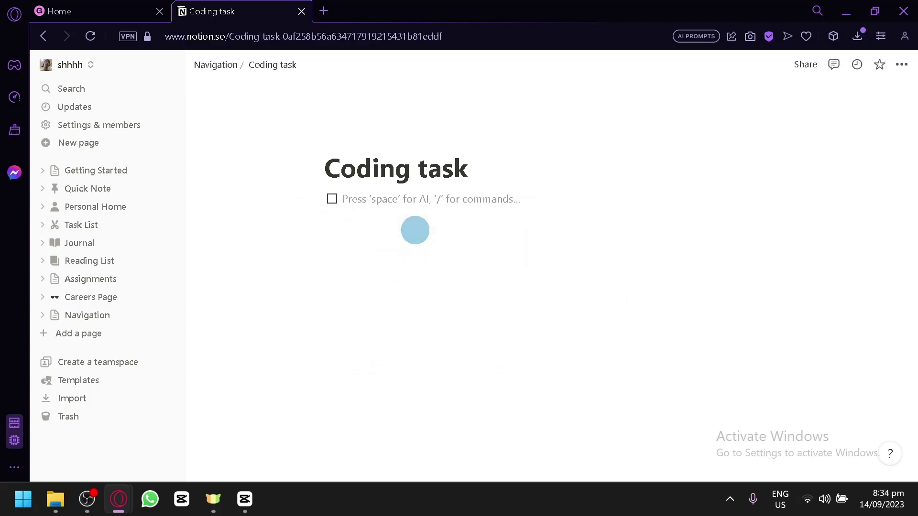
type("Cod")
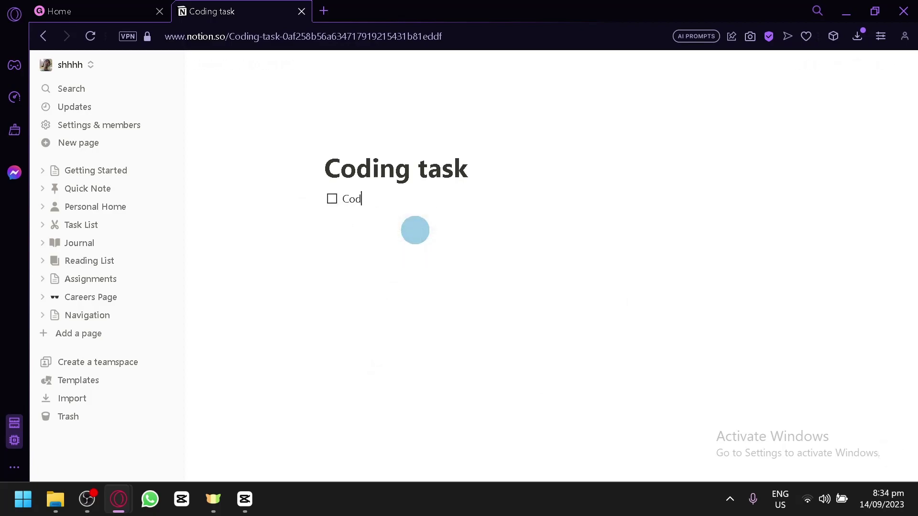
type("e project 1")
key("Return")
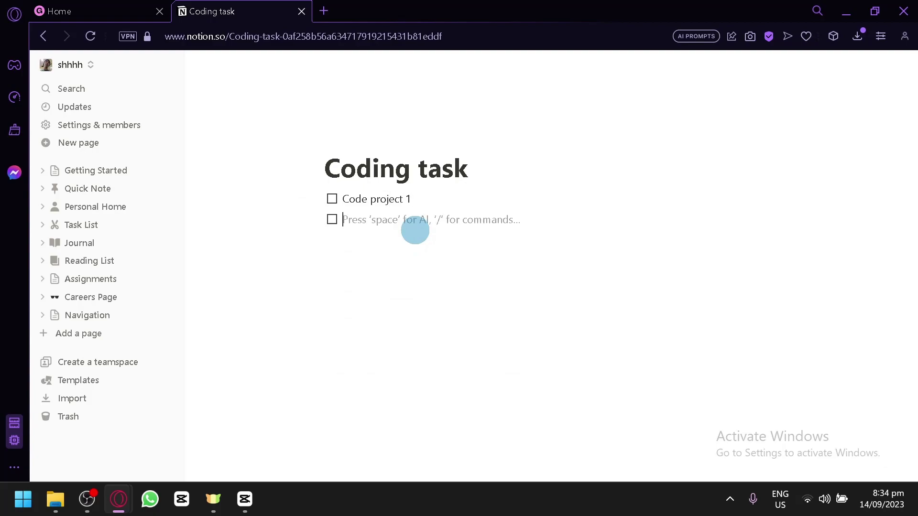
key("BackSpace")
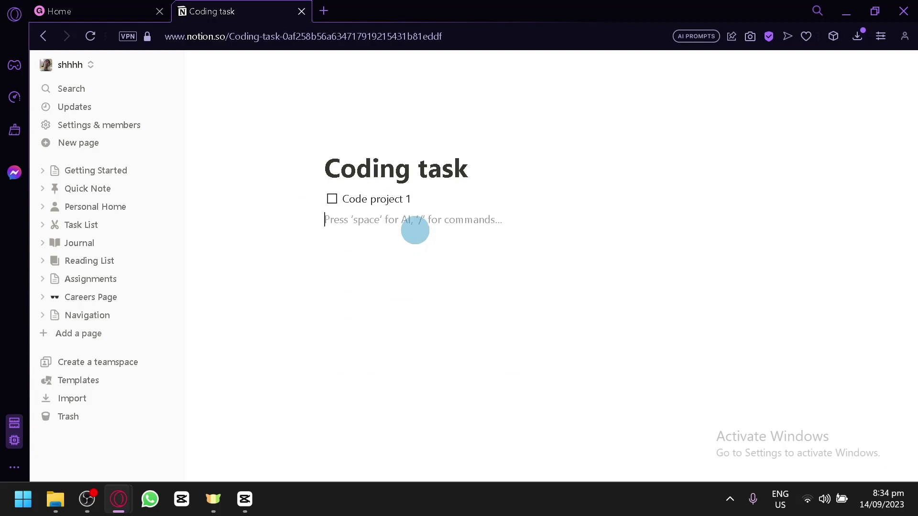
Add a bullet reading 'Consist of all the information the client is asking'.
type("/")
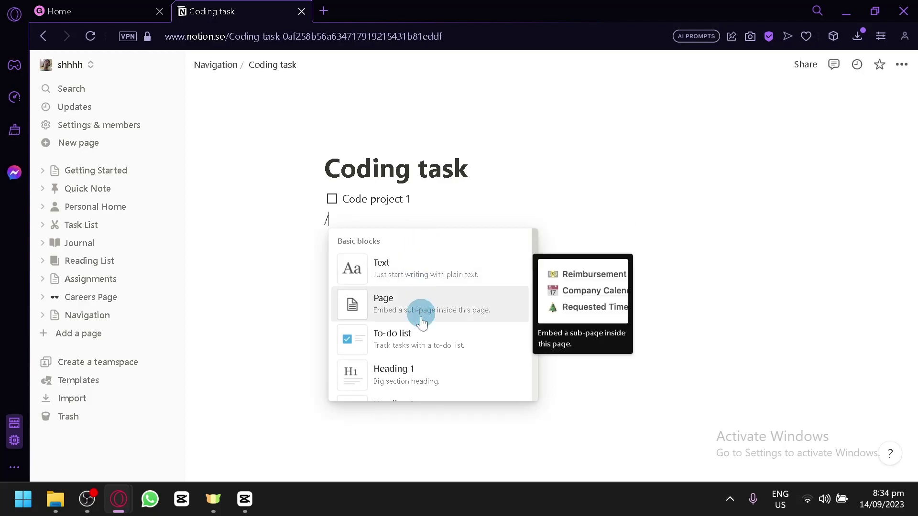
scroll(421, 322, "down", 2)
scroll(430, 310, "down", 2)
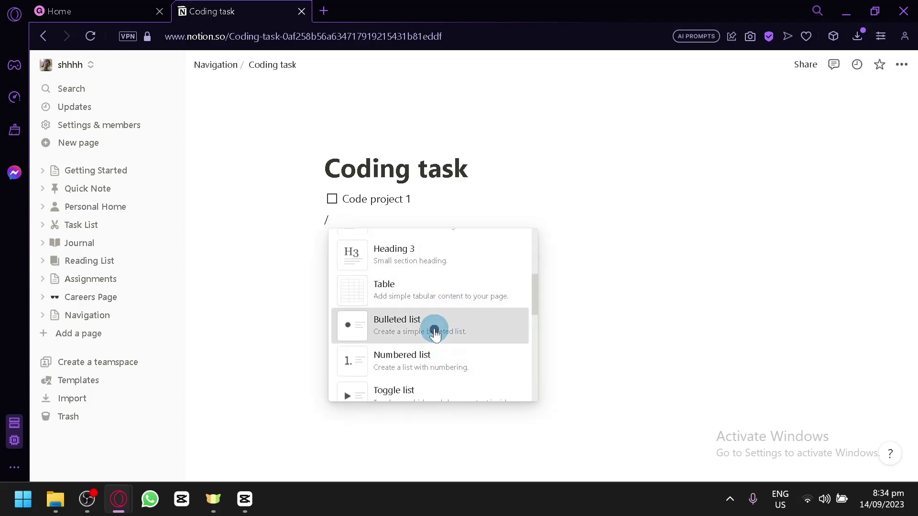
left_click(435, 330)
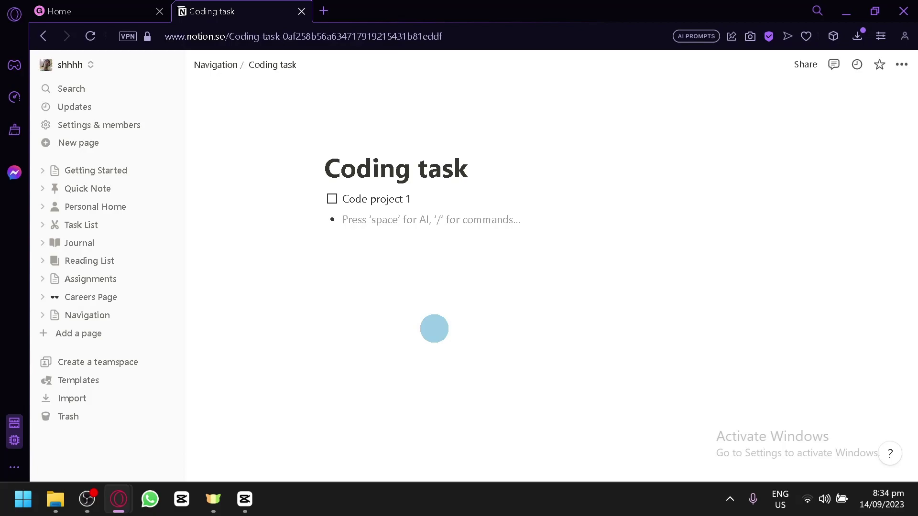
type("Consist")
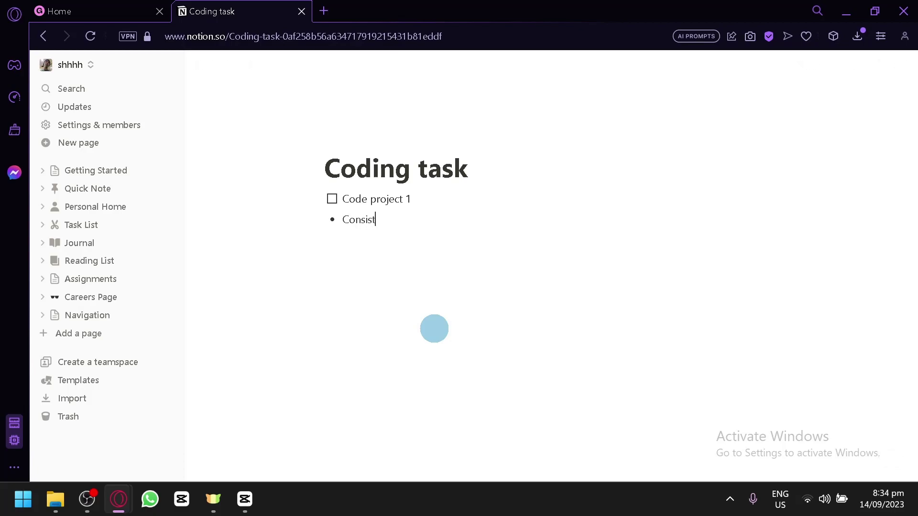
type(" of all the information the clien")
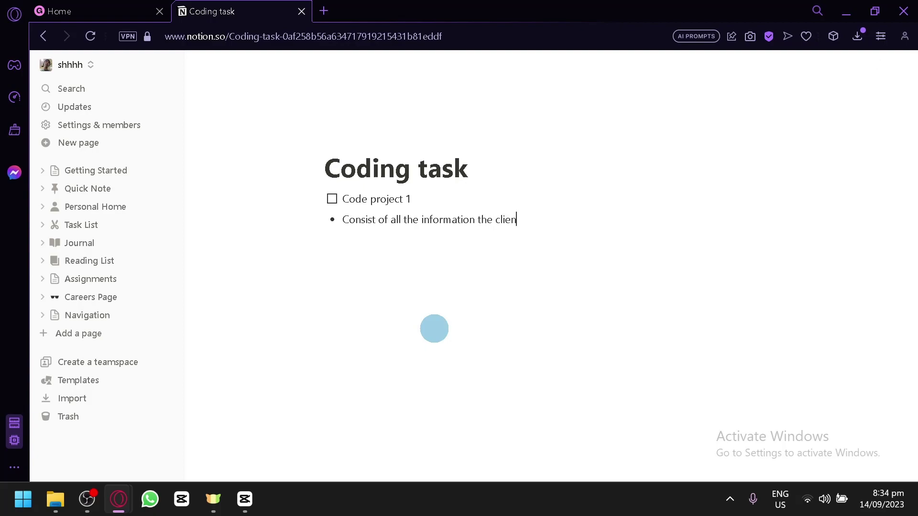
type("t is asking")
key("Return")
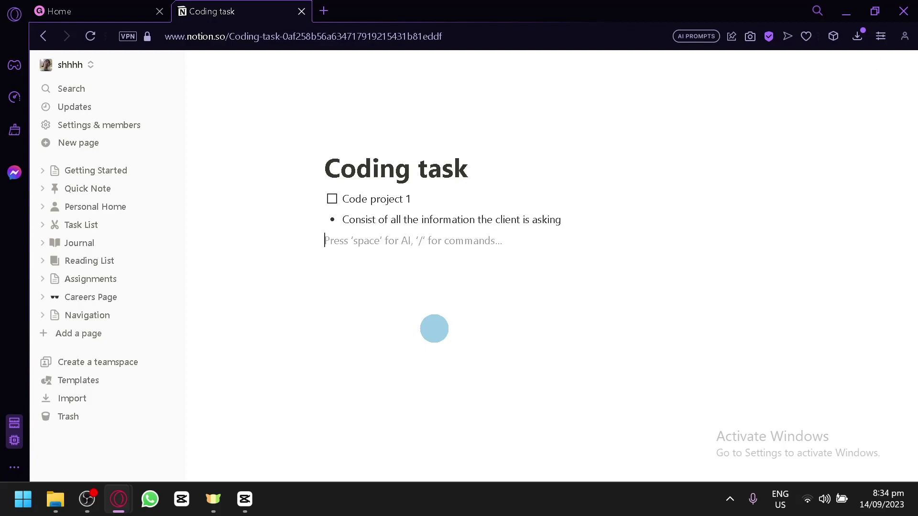
Insert an empty toggle block below the bullet and leave it collapsed.
type("/")
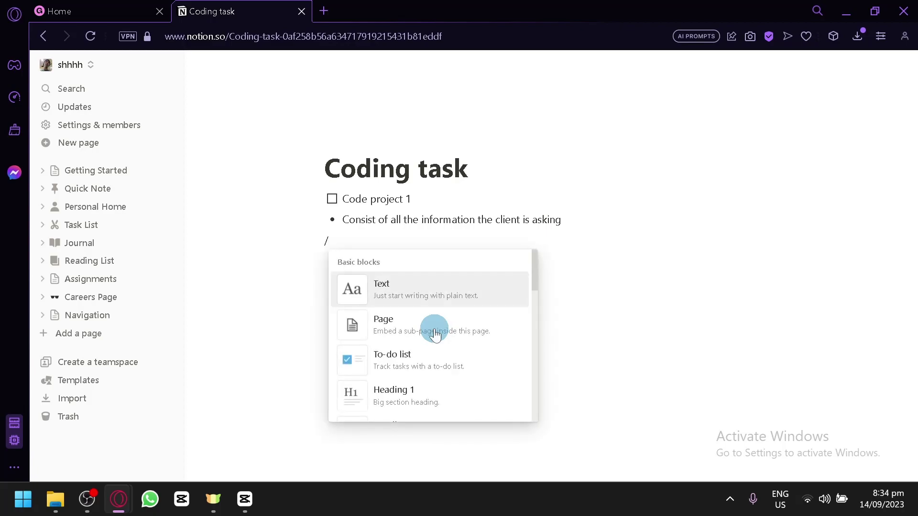
scroll(428, 378, "down", 2)
scroll(427, 375, "down", 2)
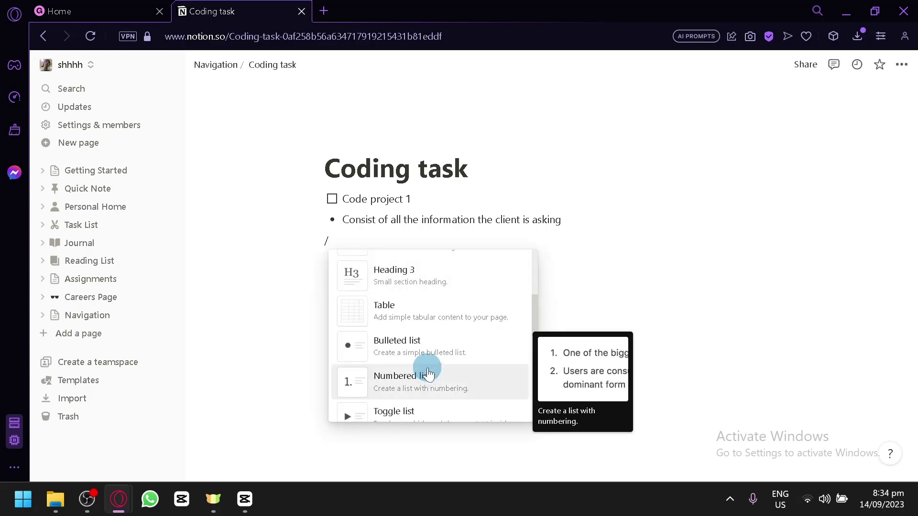
scroll(433, 373, "down", 2)
left_click(437, 329)
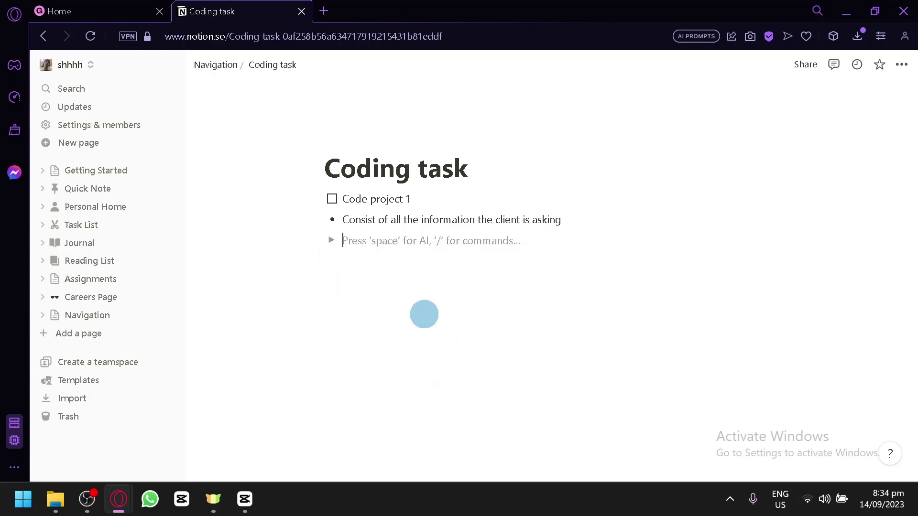
left_click(333, 240)
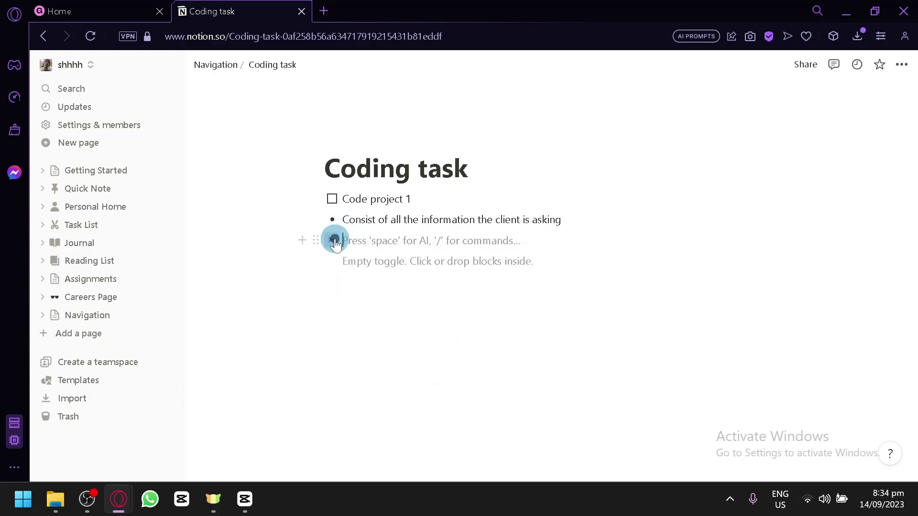
left_click(335, 240)
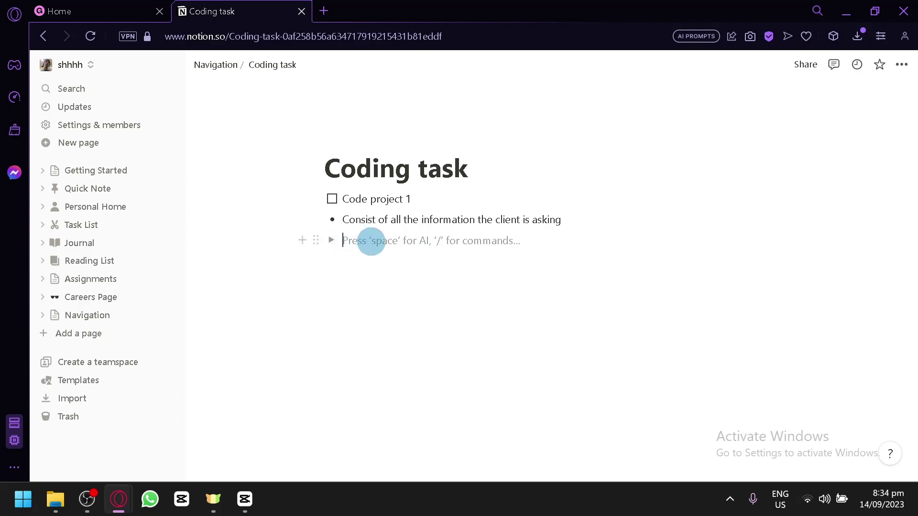
Use AI Continue writing below the toggle and keep the generated Debug and test project 1 to-do.
key("space")
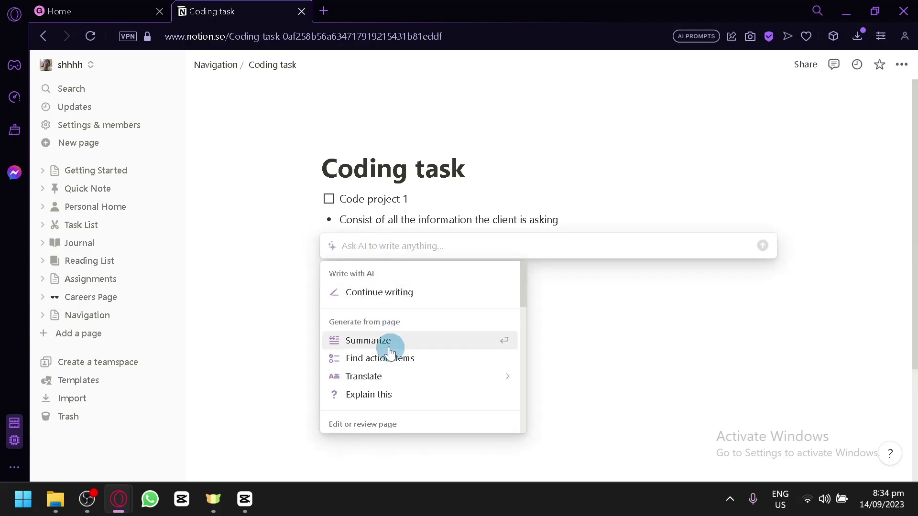
left_click(402, 291)
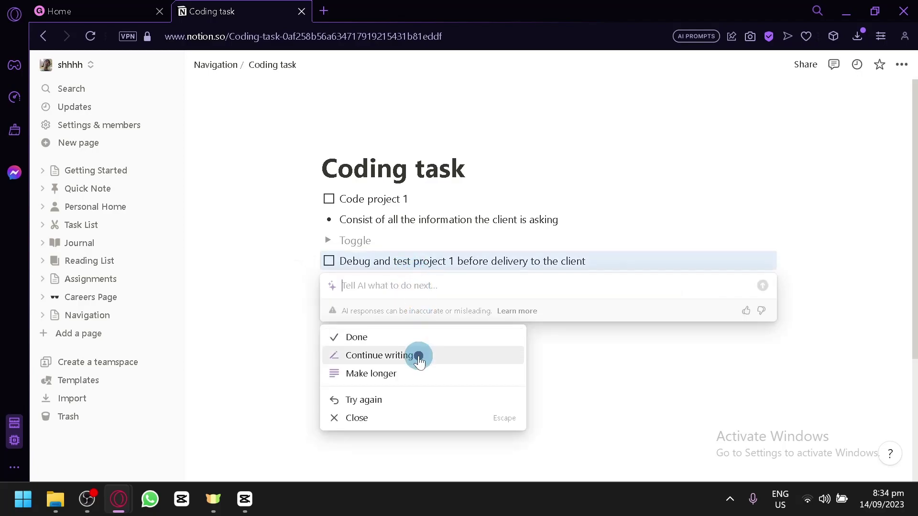
left_click(418, 359)
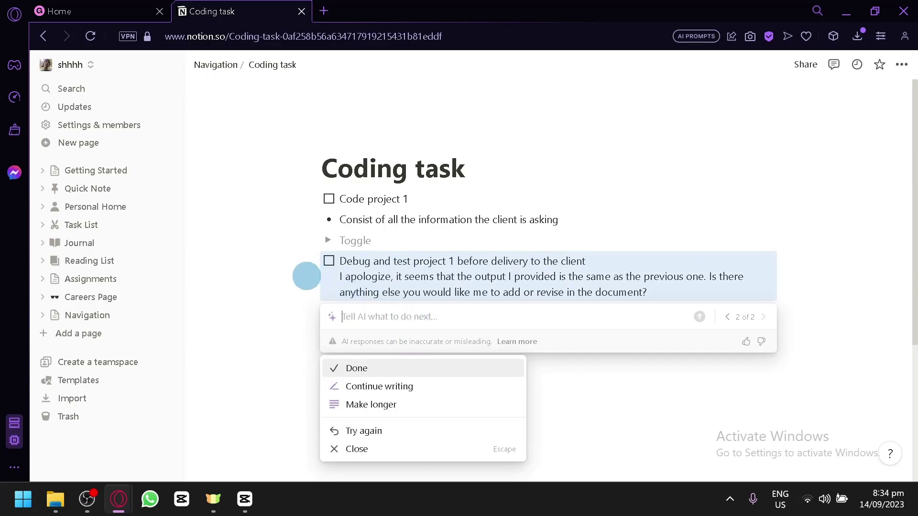
key("Return")
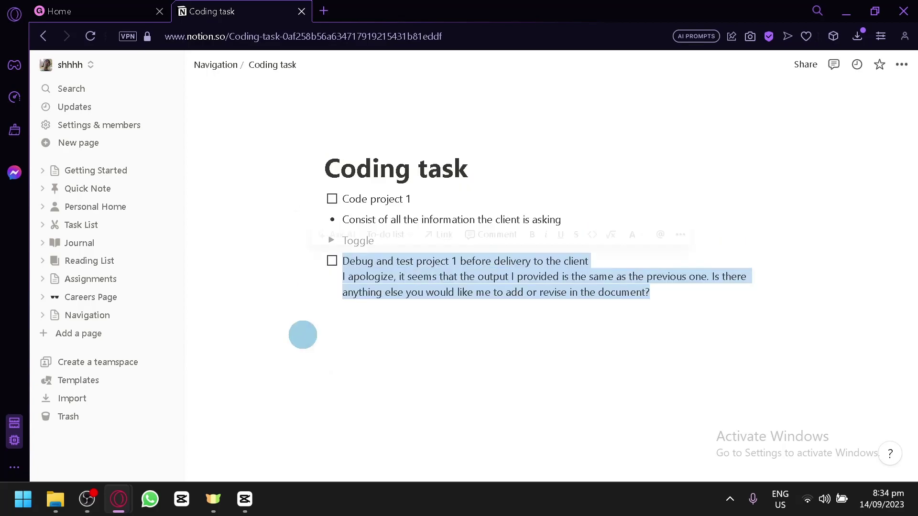
left_click(322, 277)
left_click(408, 328)
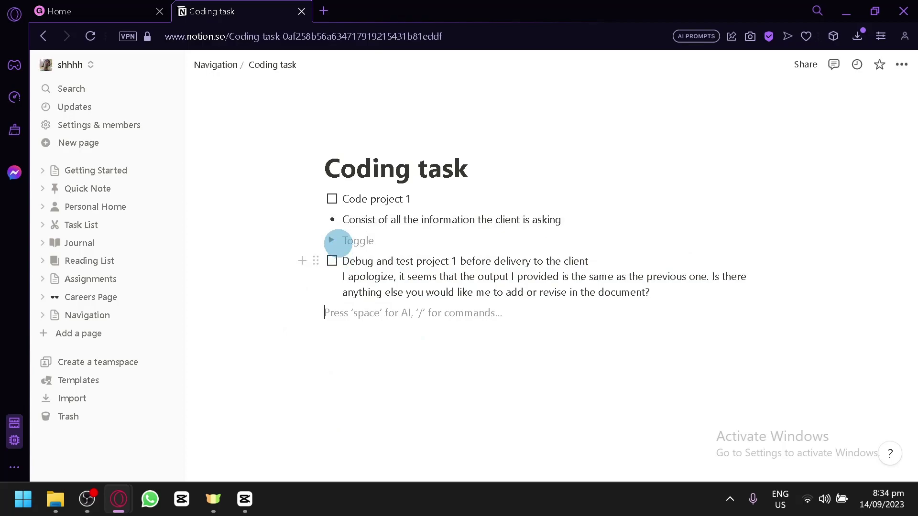
Have AI fill the toggle with a Code project 2 to-do plus documentation and testing bullets.
left_click(330, 241)
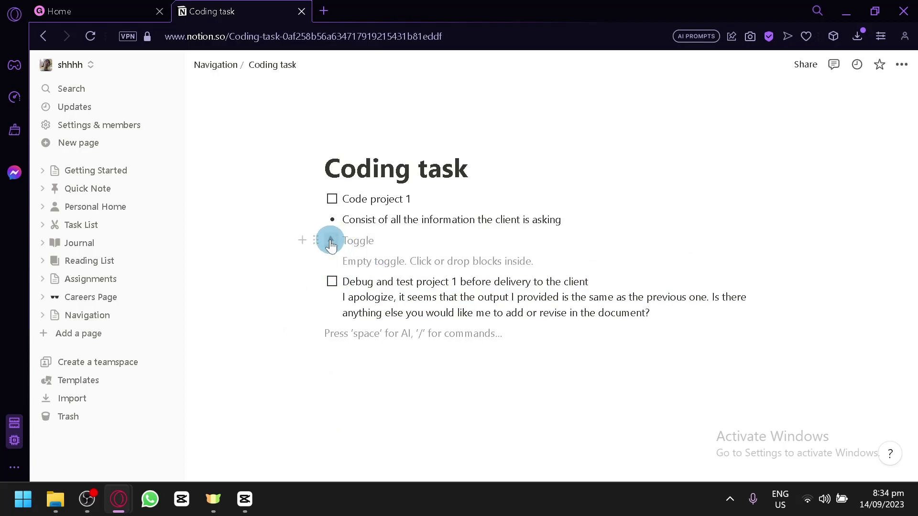
left_click(361, 262)
key("space")
left_click(397, 309)
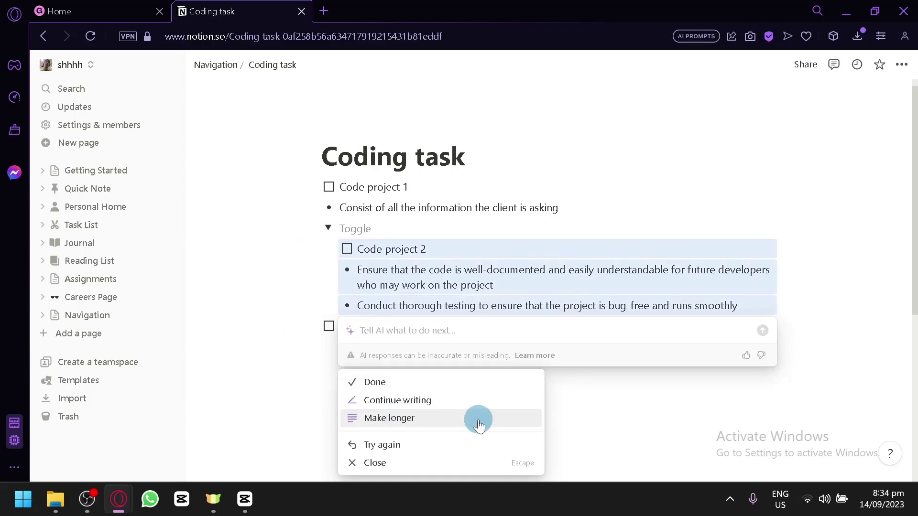
left_click(423, 385)
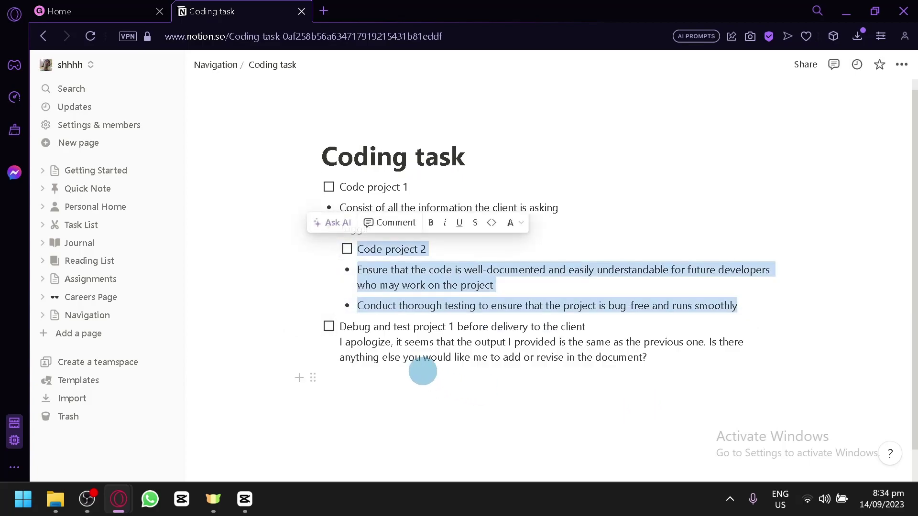
left_click(418, 417)
left_click(330, 231)
left_click(329, 241)
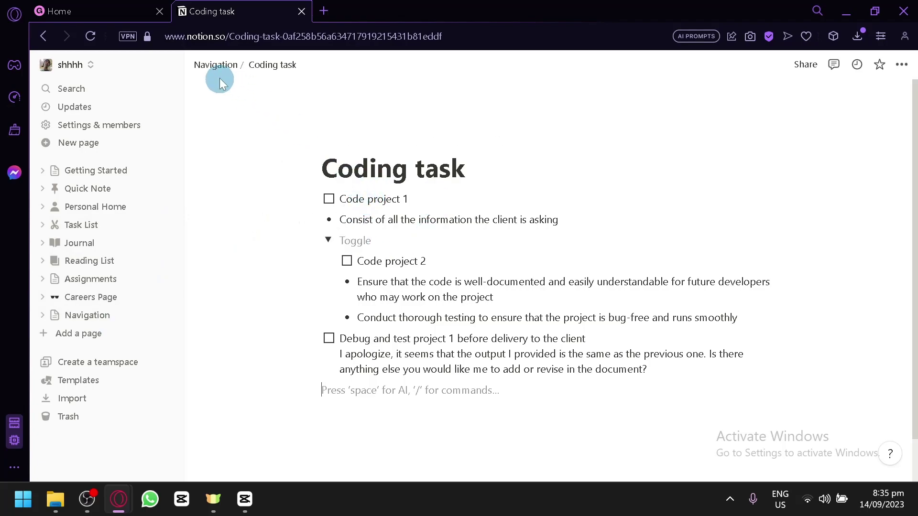
On the Navigation page, give the Coding task sub-page the robot emoji found by searching 'comp'.
left_click(206, 64)
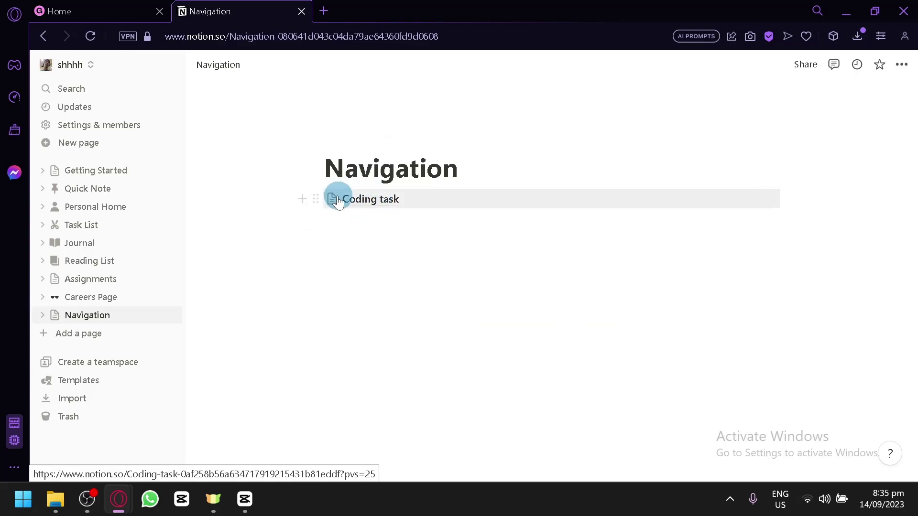
left_click(331, 200)
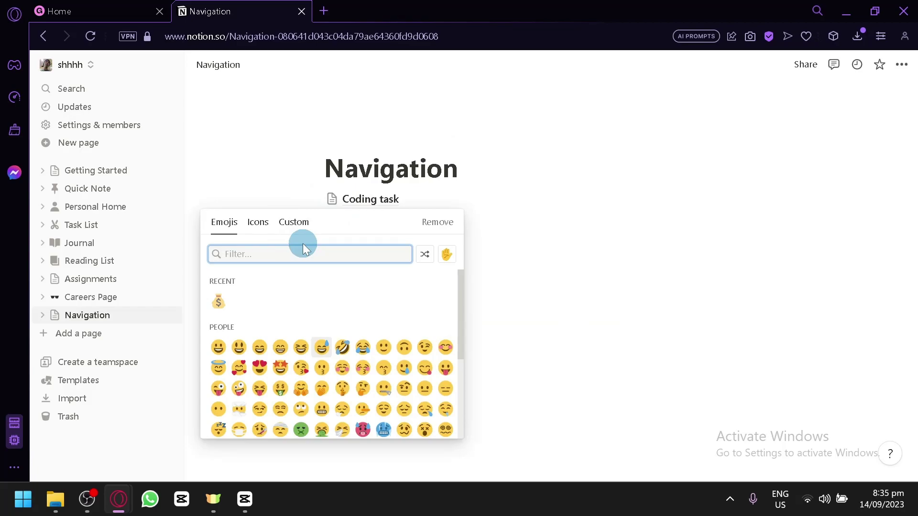
type("comp")
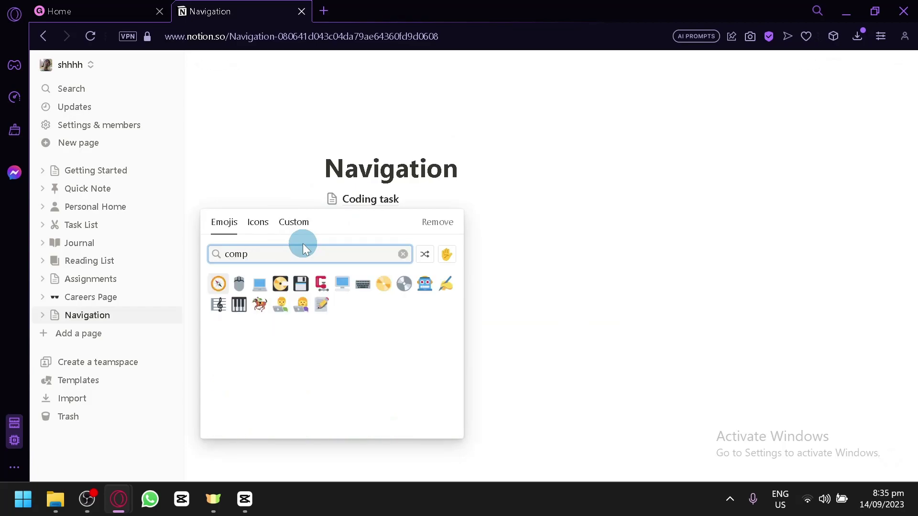
left_click(423, 293)
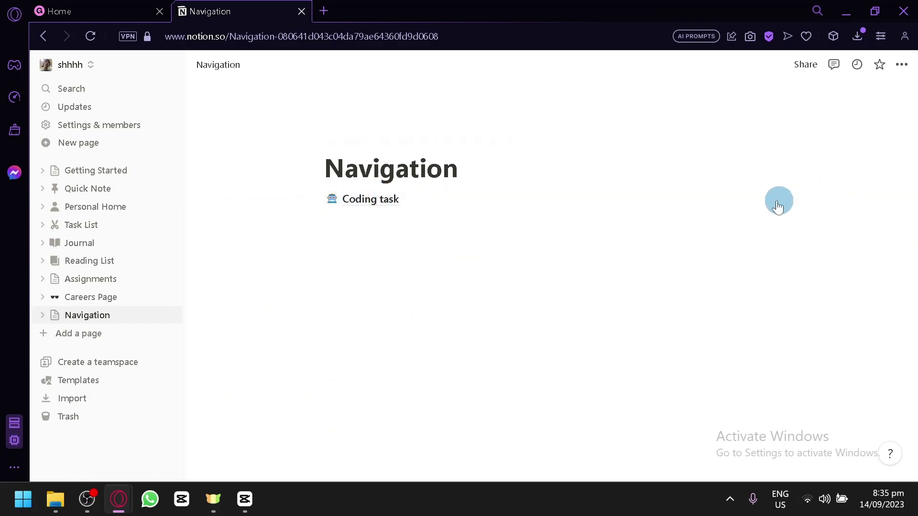
right_click(768, 199)
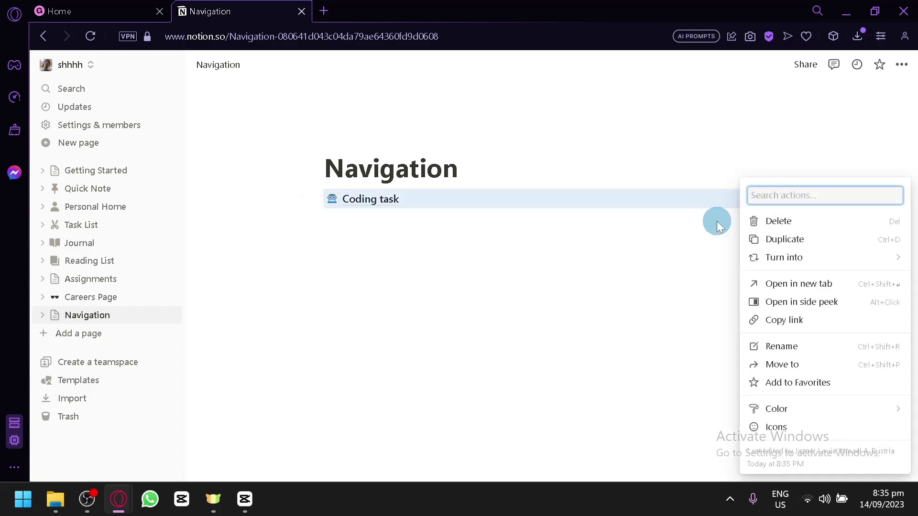
left_click(806, 302)
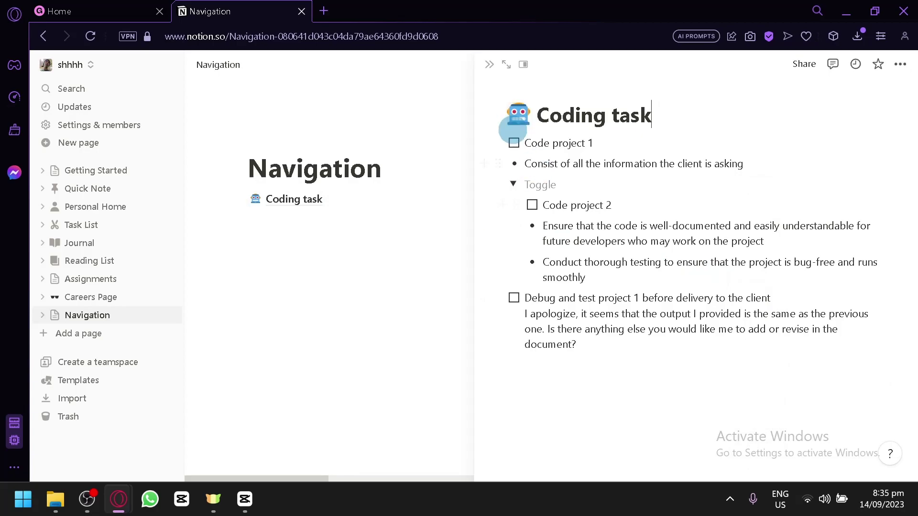
left_click(486, 65)
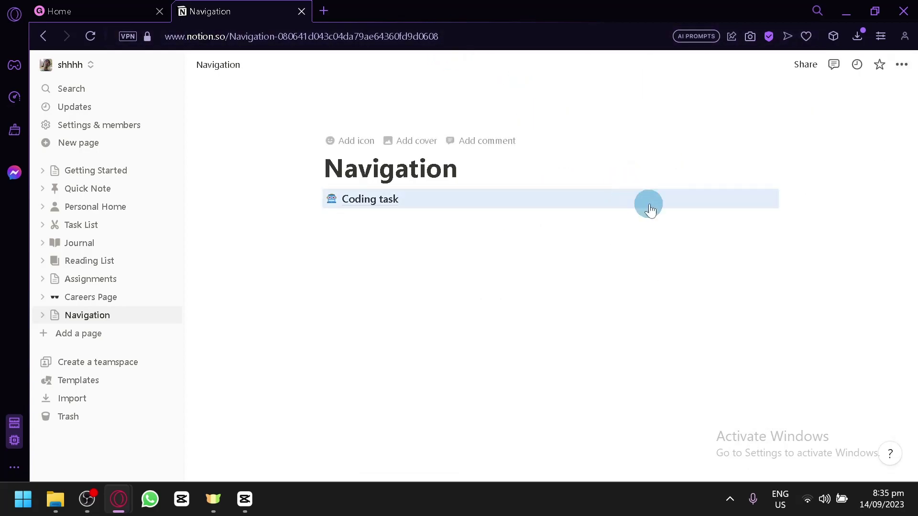
left_click(767, 199)
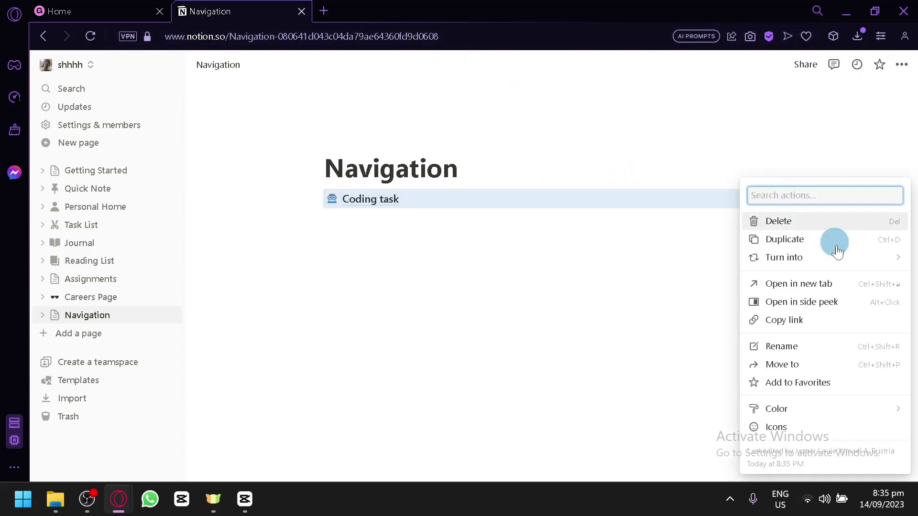
left_click(378, 301)
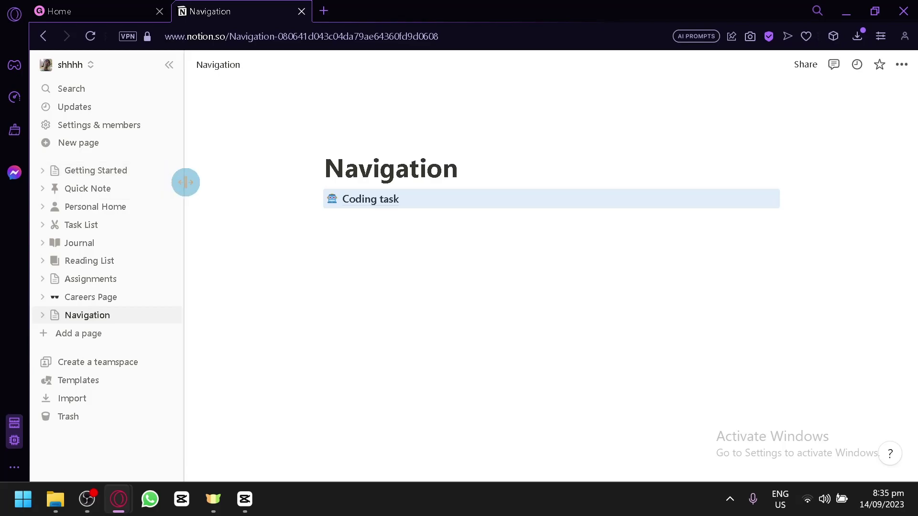
Preview the Projects & tasks, Projects, tasks & sprints, Meetings, Docs and Open Roles Tracker templates, then close the gallery.
left_click(115, 381)
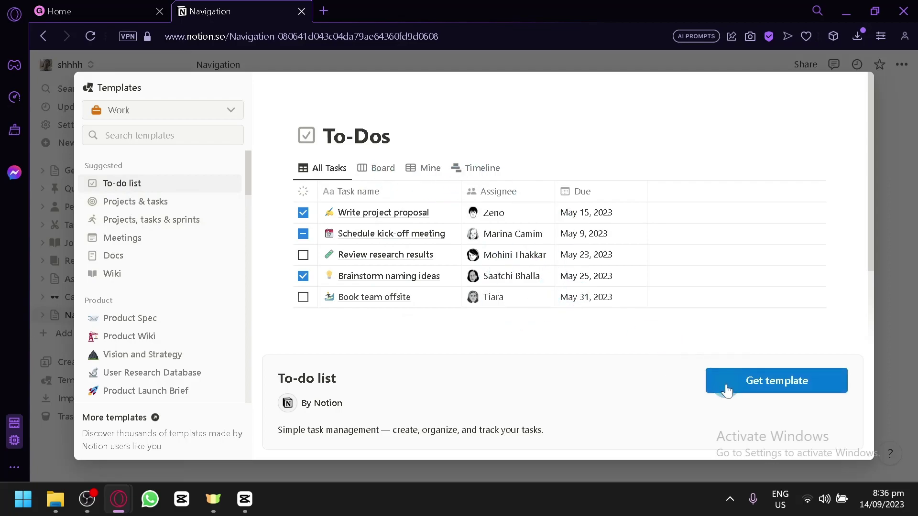
left_click(184, 202)
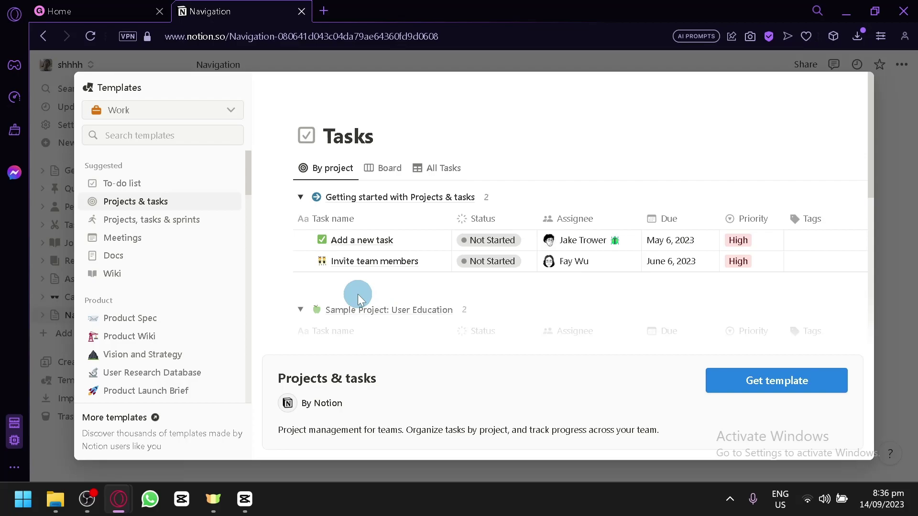
left_click(179, 220)
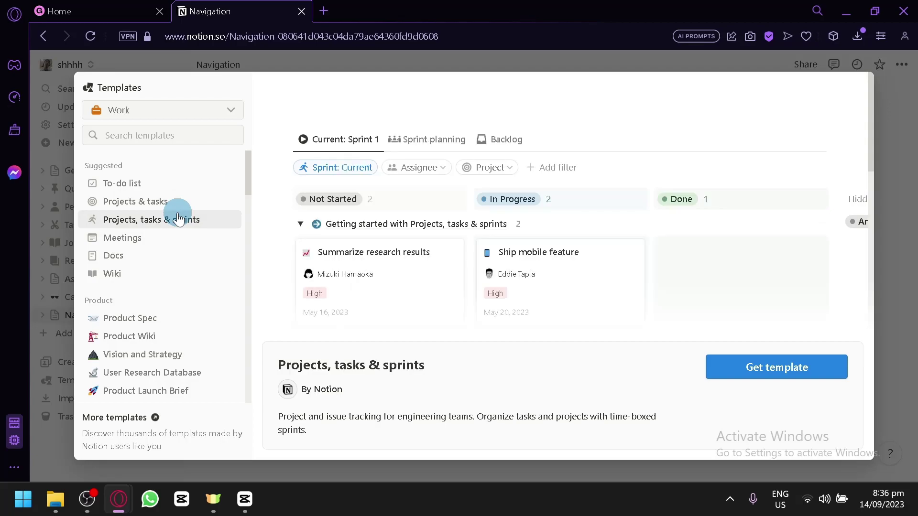
left_click(190, 244)
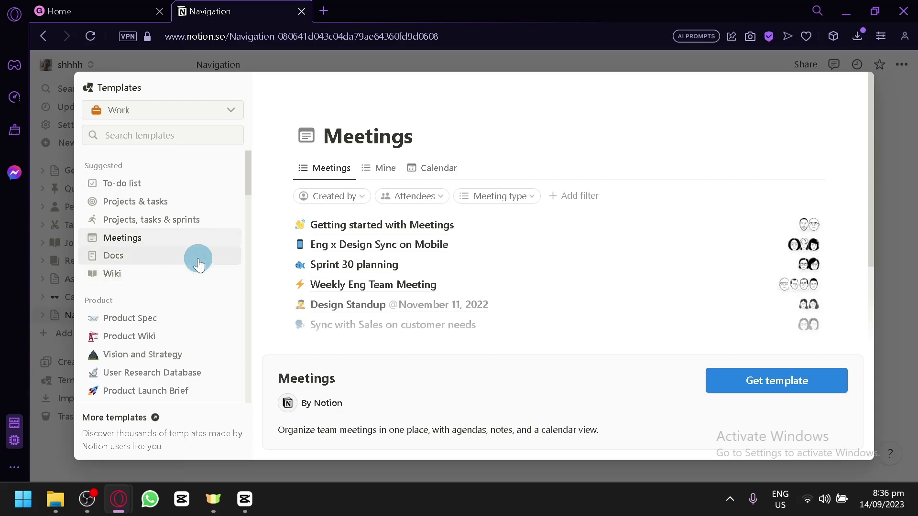
left_click(198, 263)
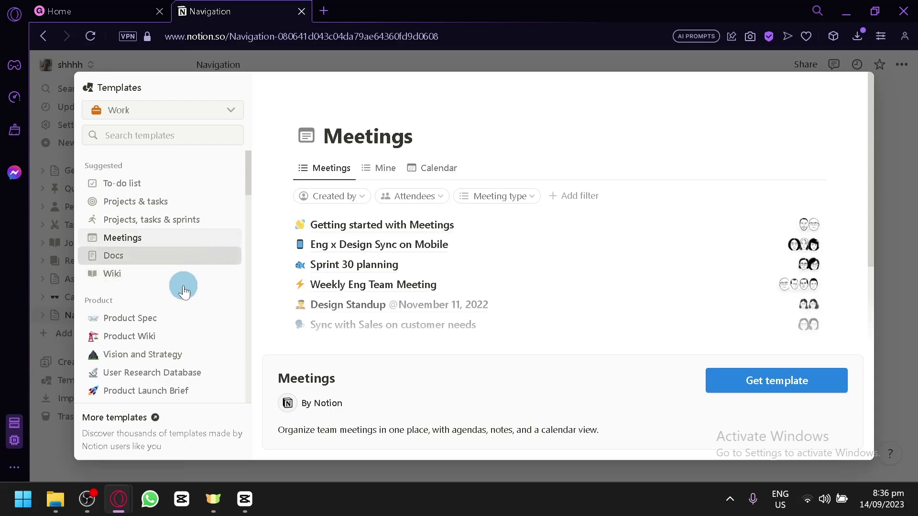
scroll(170, 284, "down", 2)
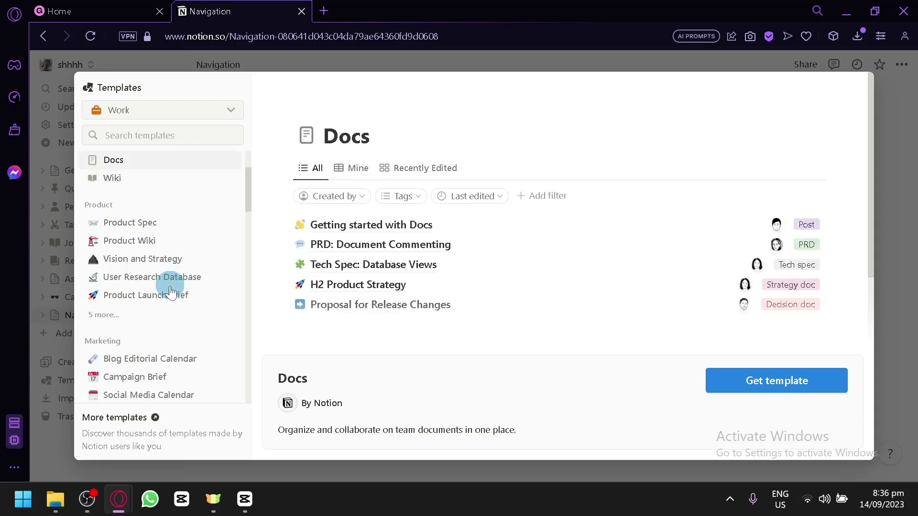
scroll(157, 287, "down", 8)
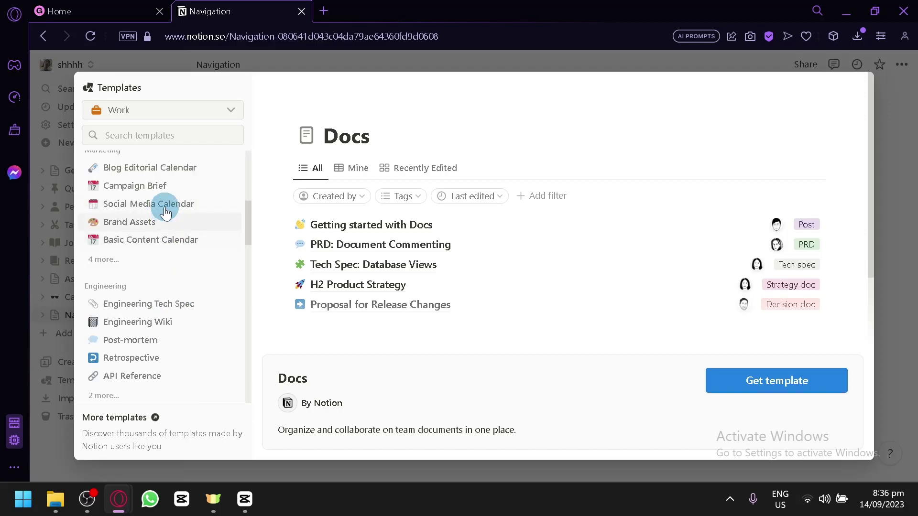
scroll(177, 342, "down", 5)
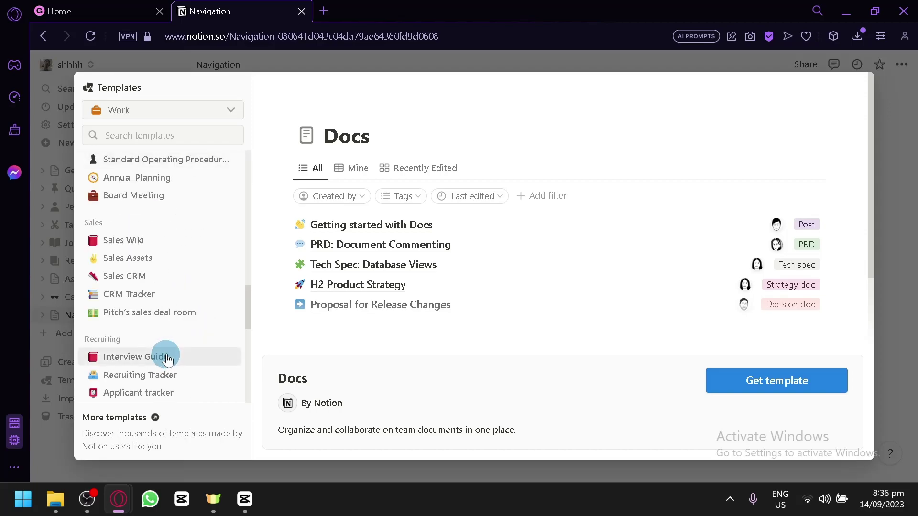
scroll(172, 293, "down", 2)
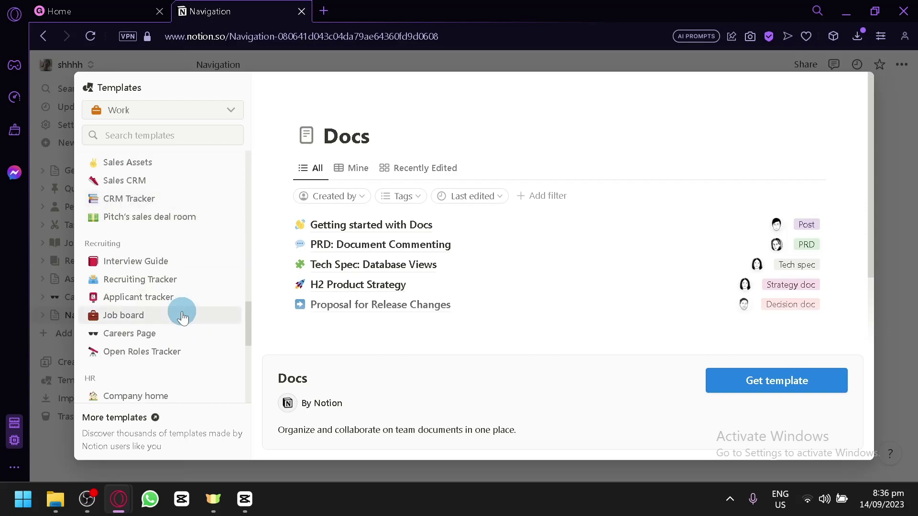
left_click(191, 350)
scroll(190, 316, "up", 2)
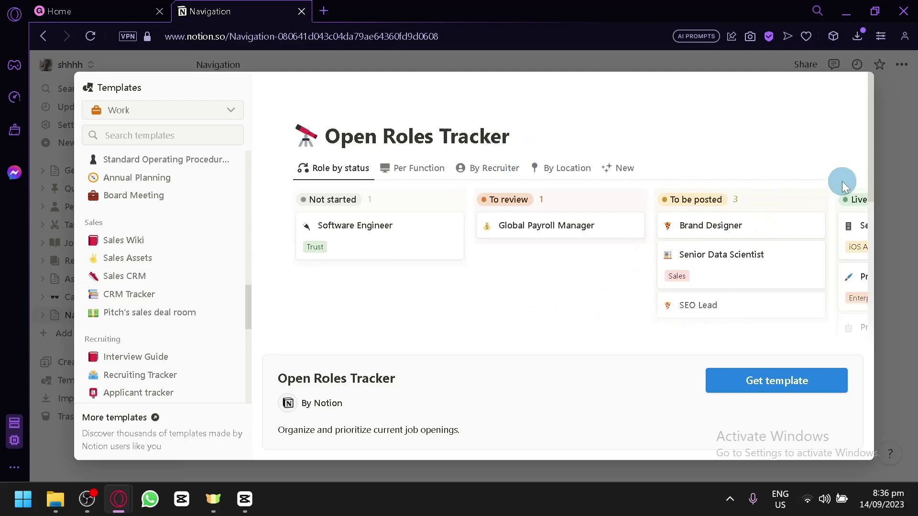
left_click(894, 174)
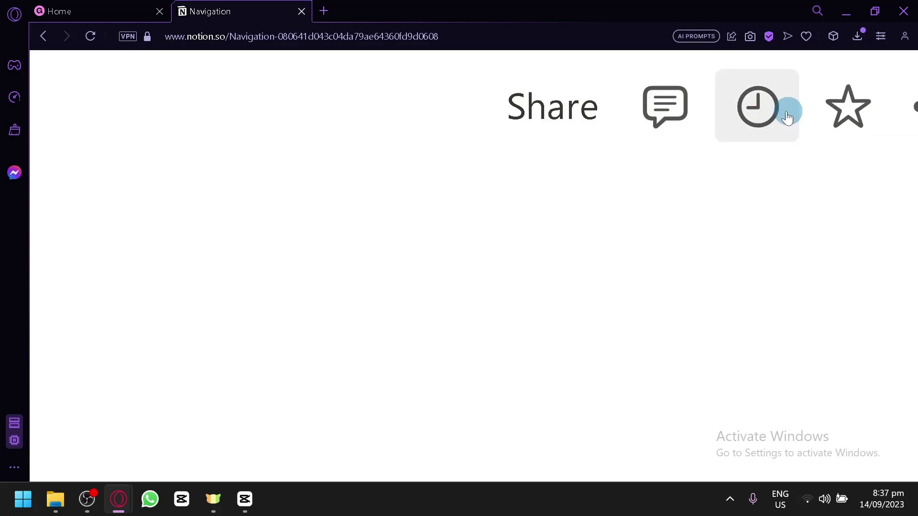
Publish the Navigation page to the web via Share, dismiss the upgrade offer, and turn on Allow editing.
left_click(490, 100)
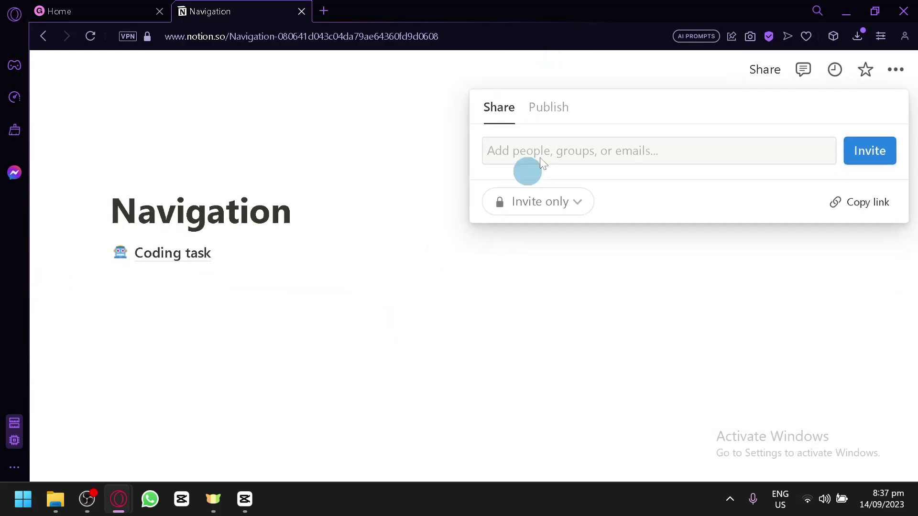
left_click(548, 107)
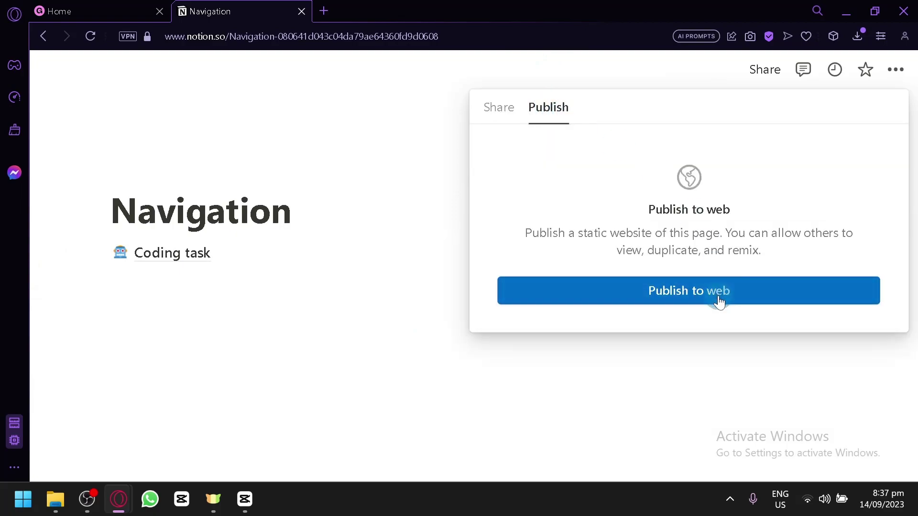
left_click(718, 296)
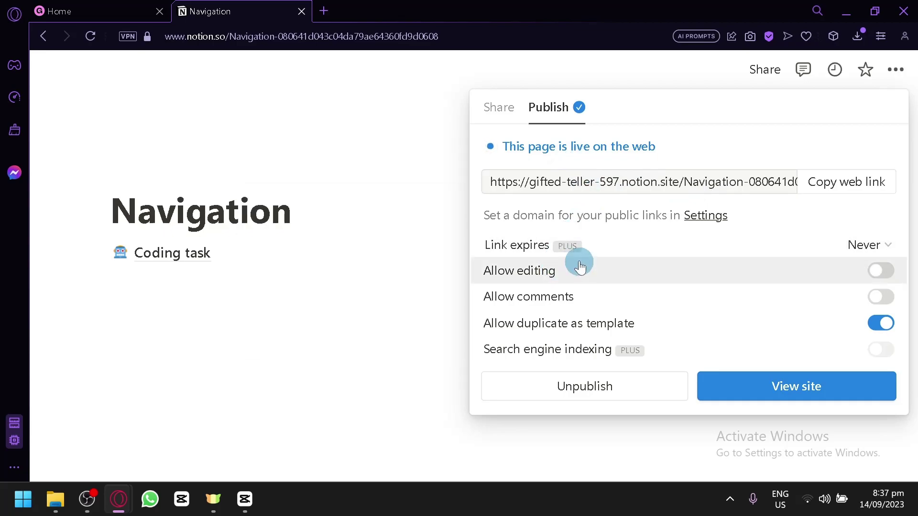
left_click(880, 244)
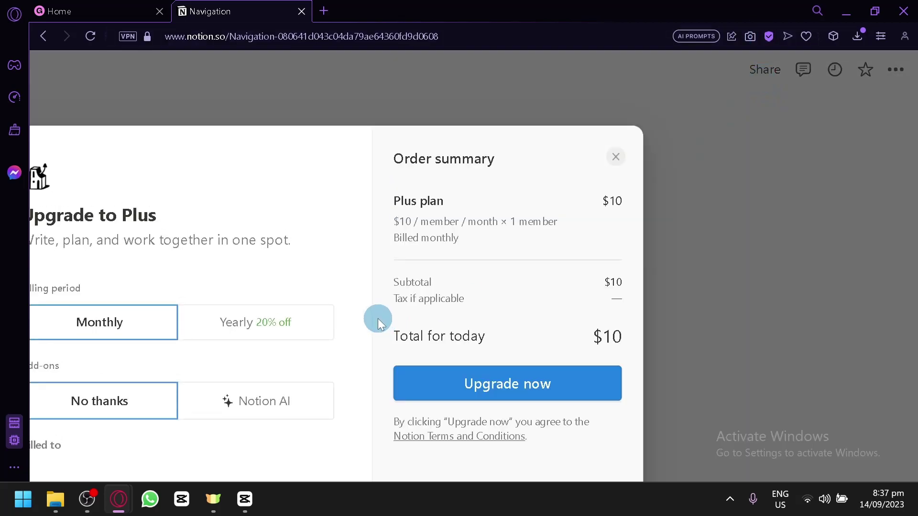
key("ctrl+0")
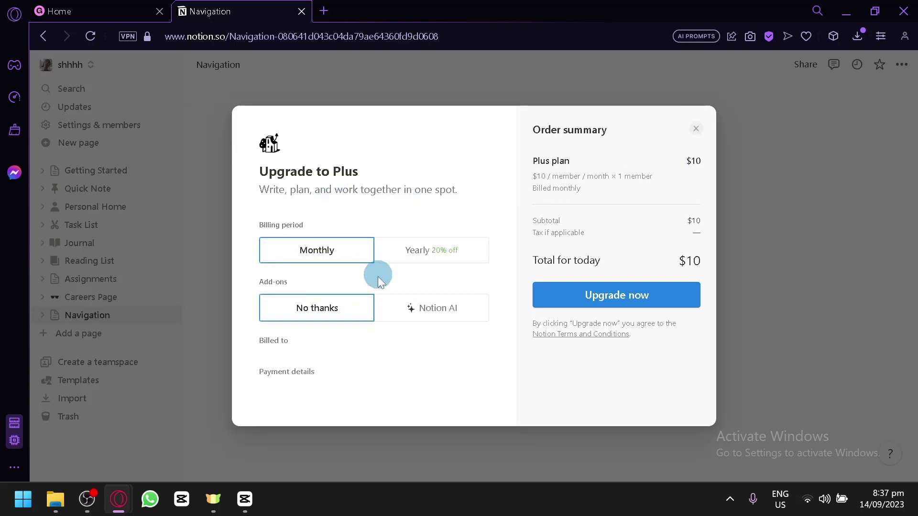
triple_click(692, 126)
left_click(806, 64)
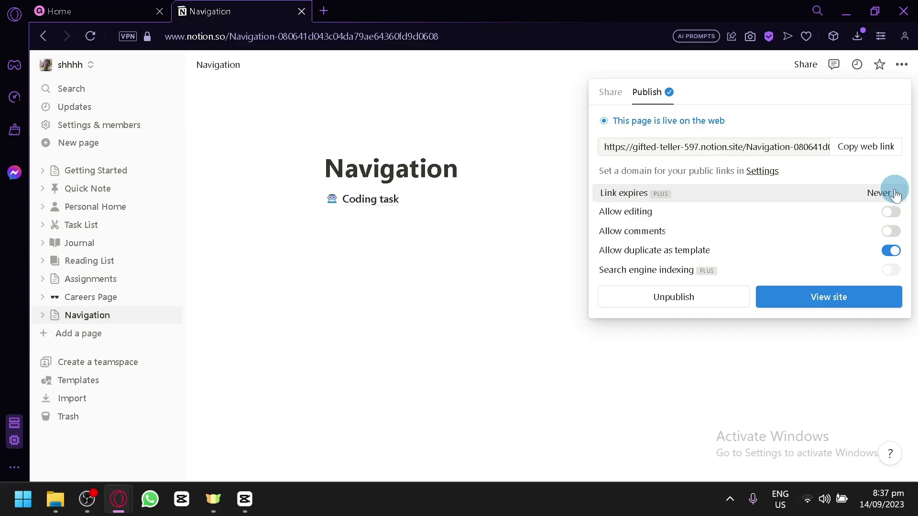
mouse_move(887, 267)
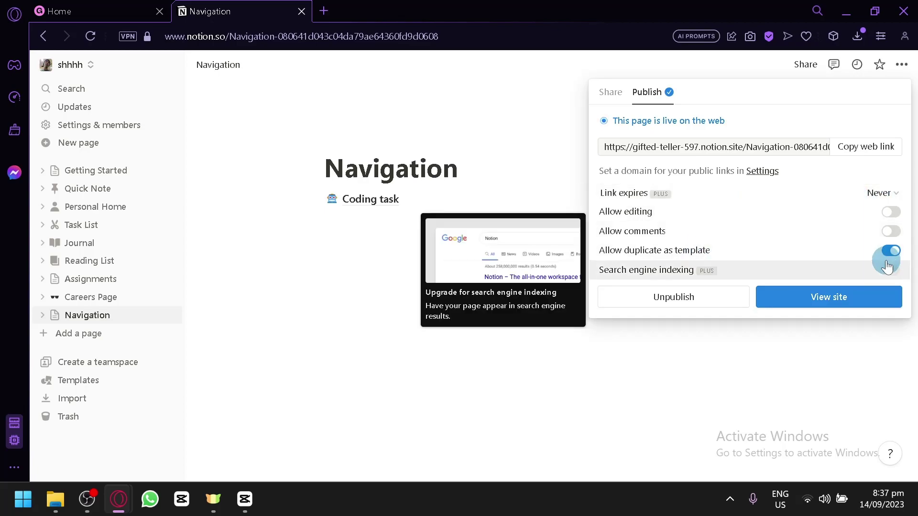
left_click(889, 213)
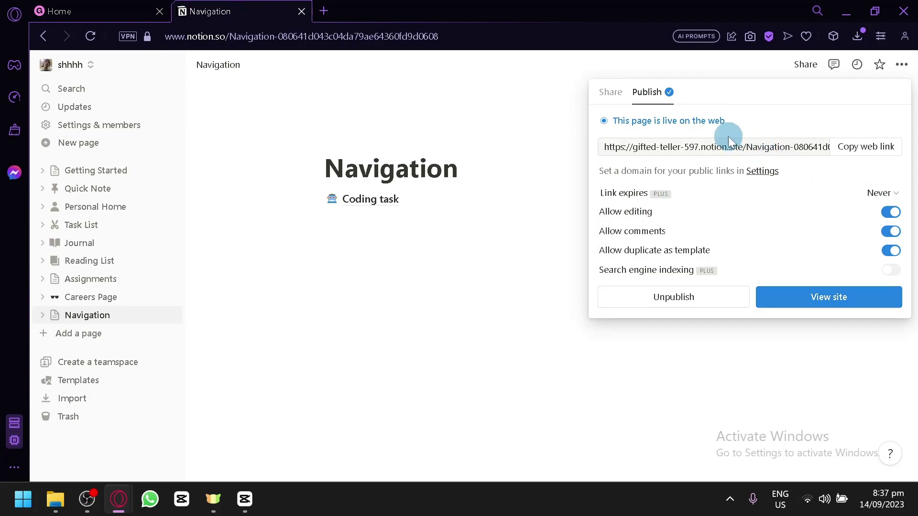
Open the published site's Coding task page and duplicate it back into the workspace.
left_click(820, 301)
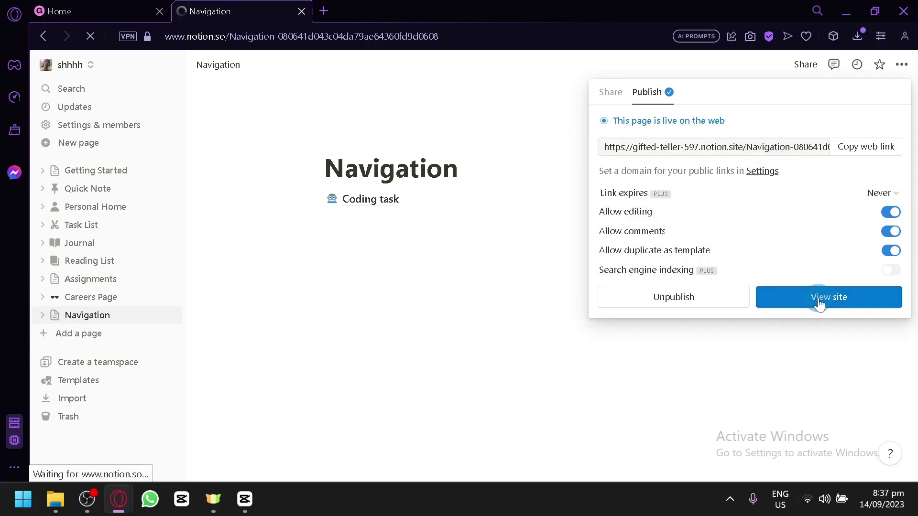
left_click(573, 198)
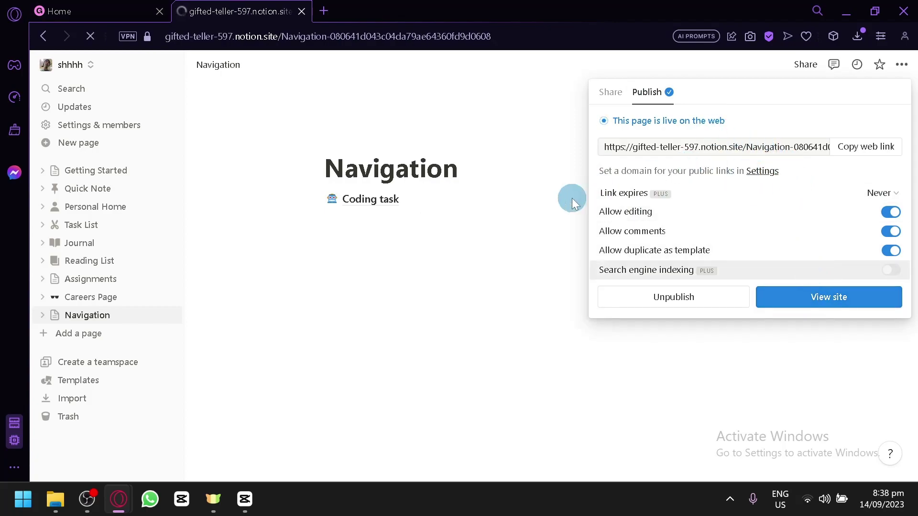
left_click(369, 134)
left_click(375, 165)
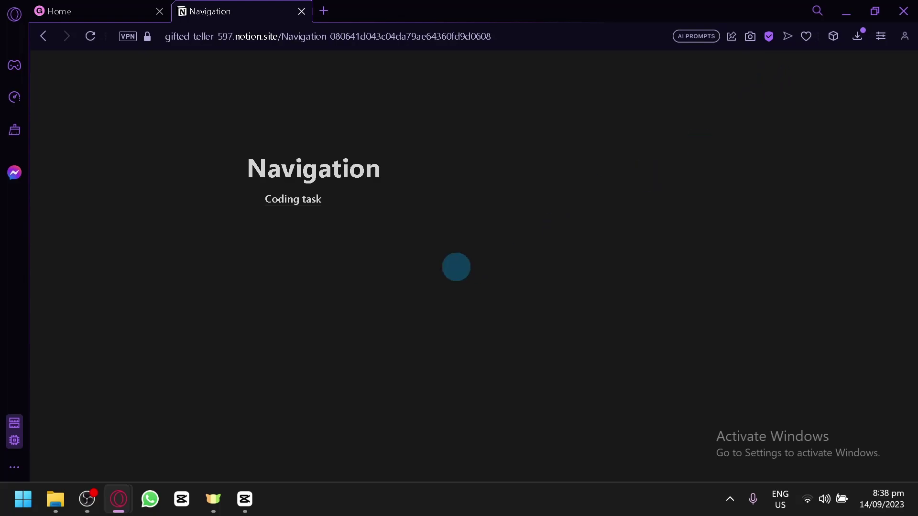
left_click(311, 199)
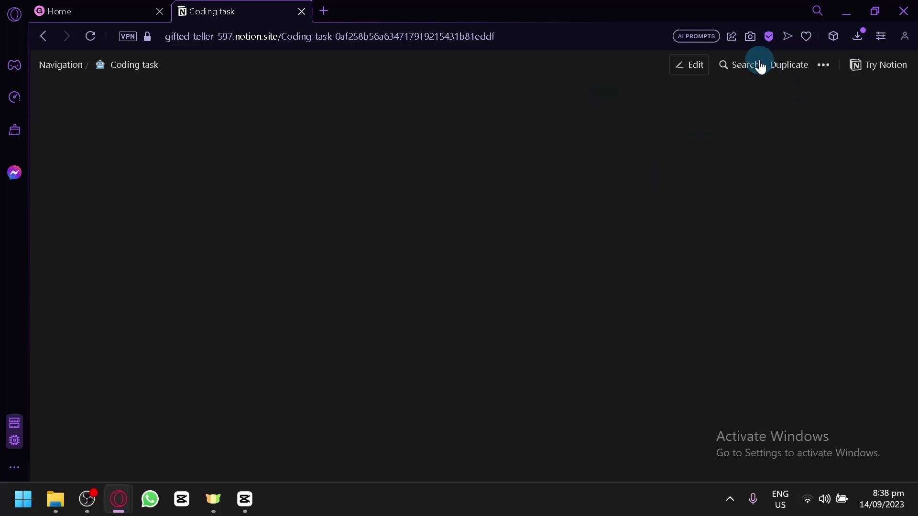
left_click(789, 67)
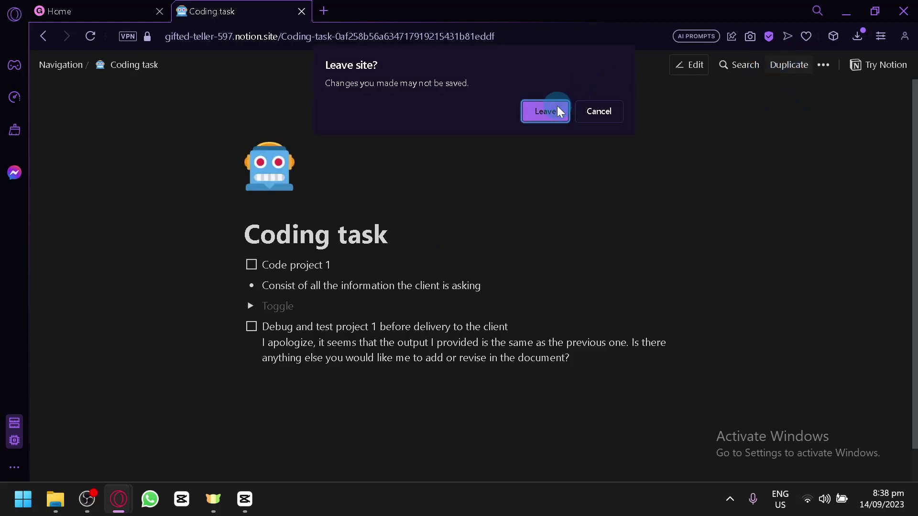
left_click(559, 111)
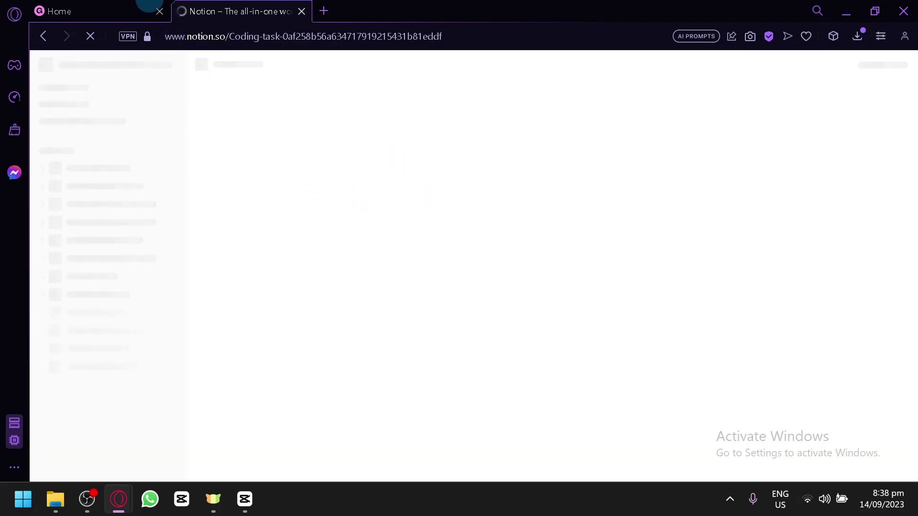
In Gumroad Products, create a Digital product named 'Notion tempalte' and continue to customization.
left_click(88, 9)
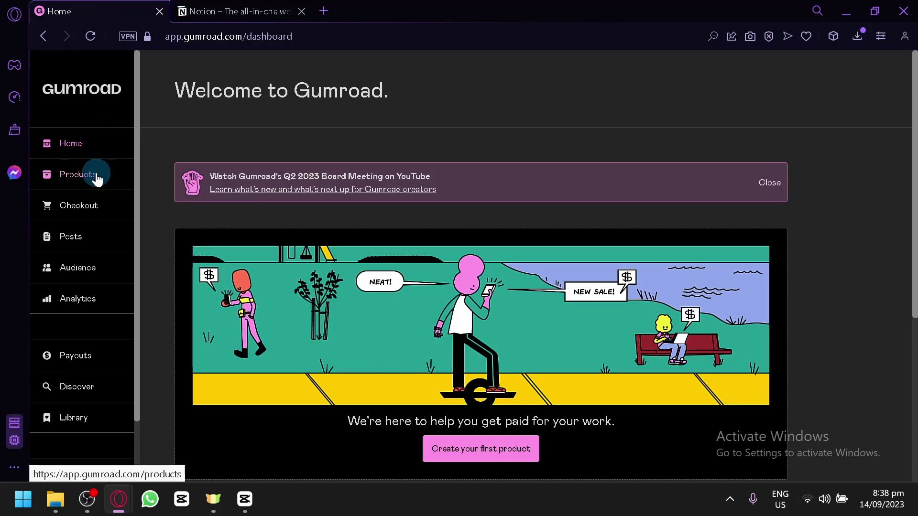
left_click(95, 175)
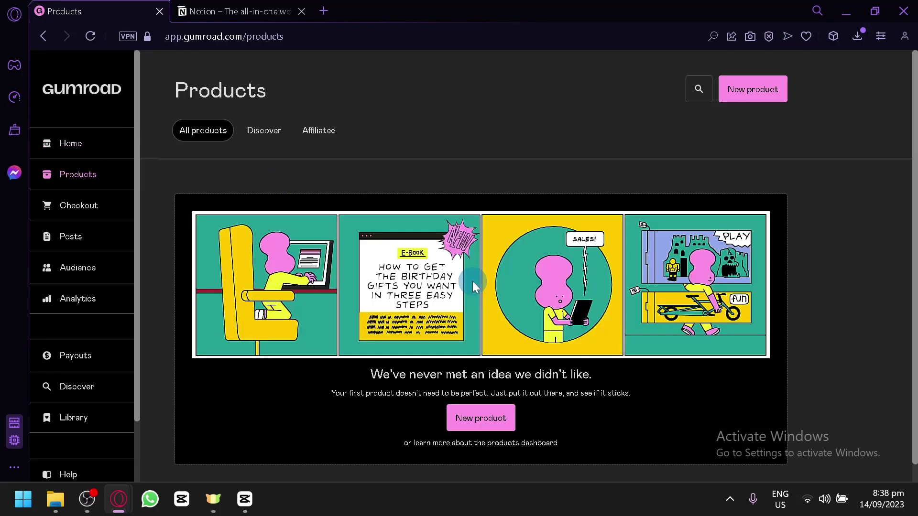
left_click(470, 414)
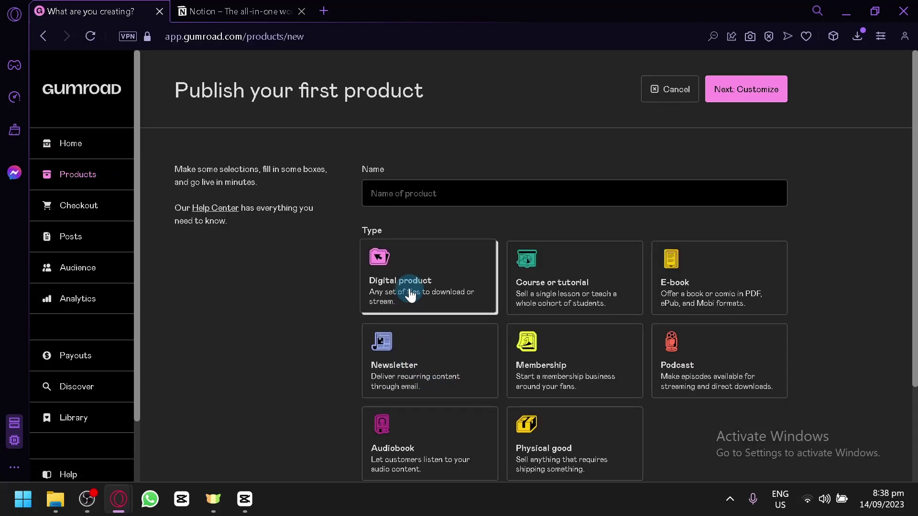
left_click(419, 262)
left_click(743, 106)
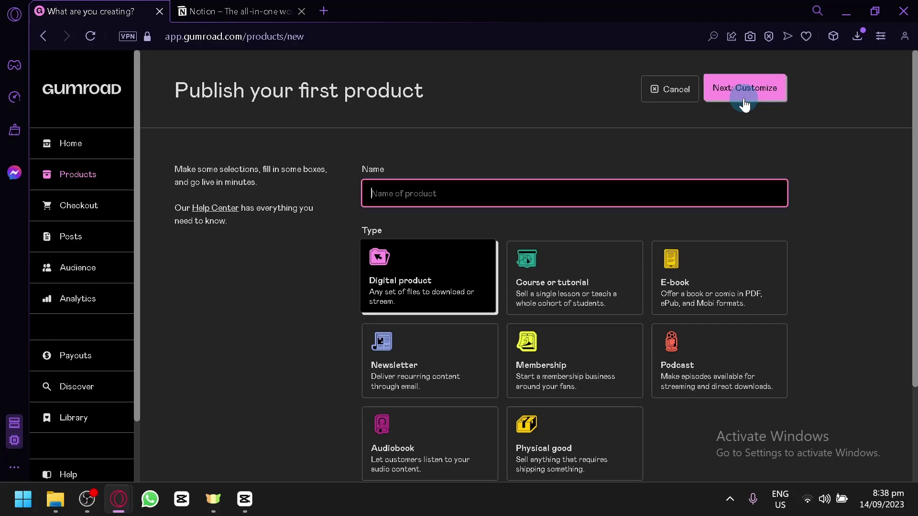
left_click(641, 203)
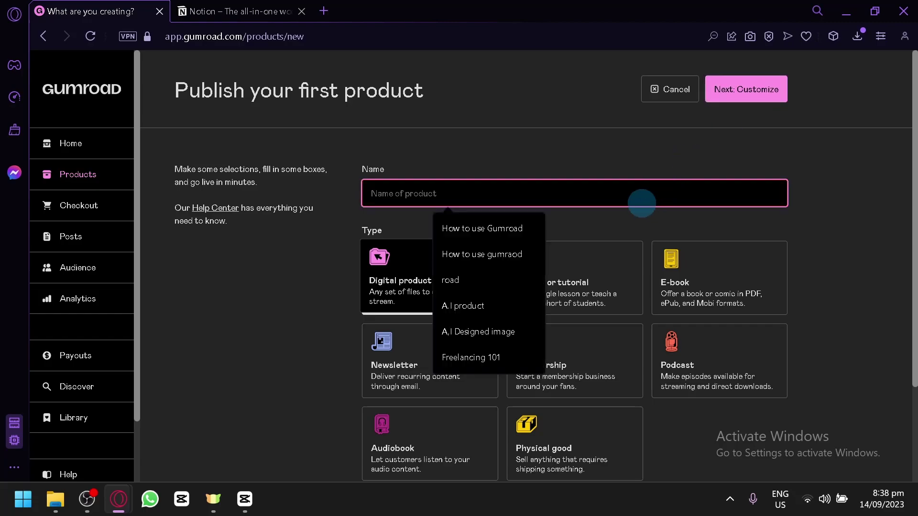
type("N")
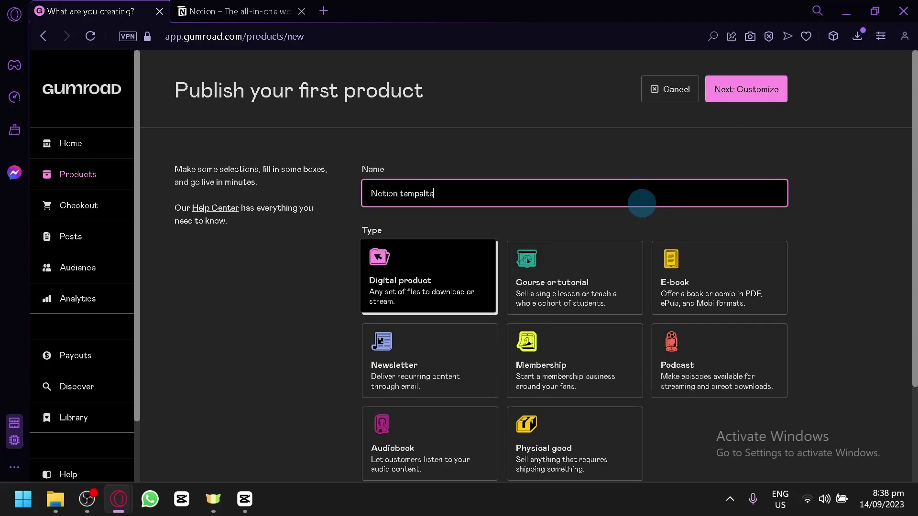
type("otion tempalte")
left_click(718, 89)
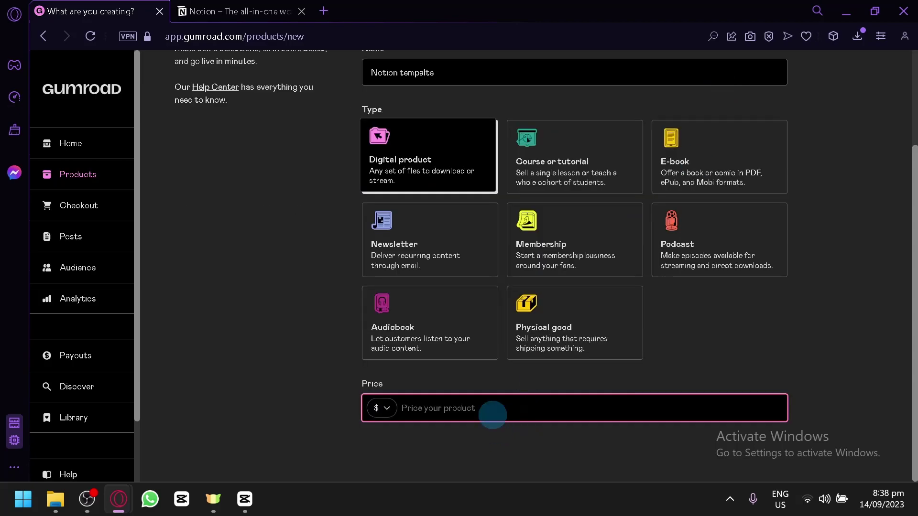
scroll(861, 181, "up", 3)
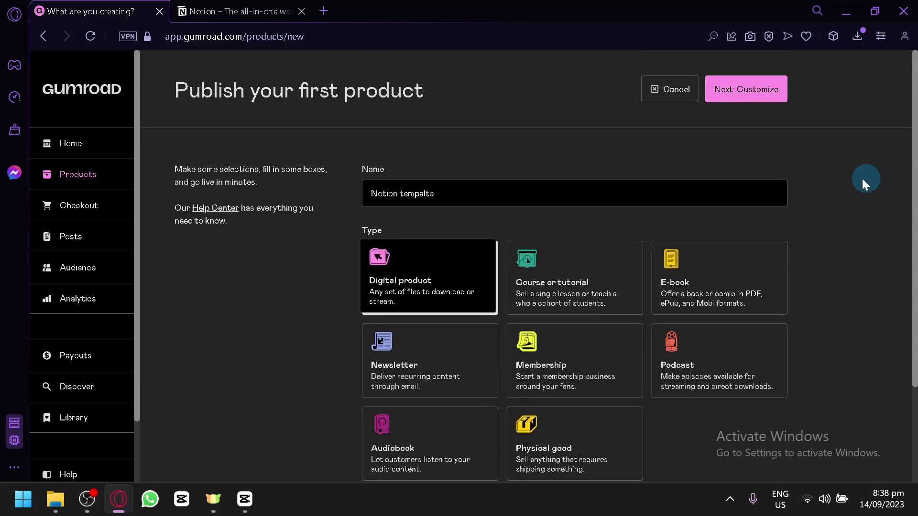
left_click(772, 91)
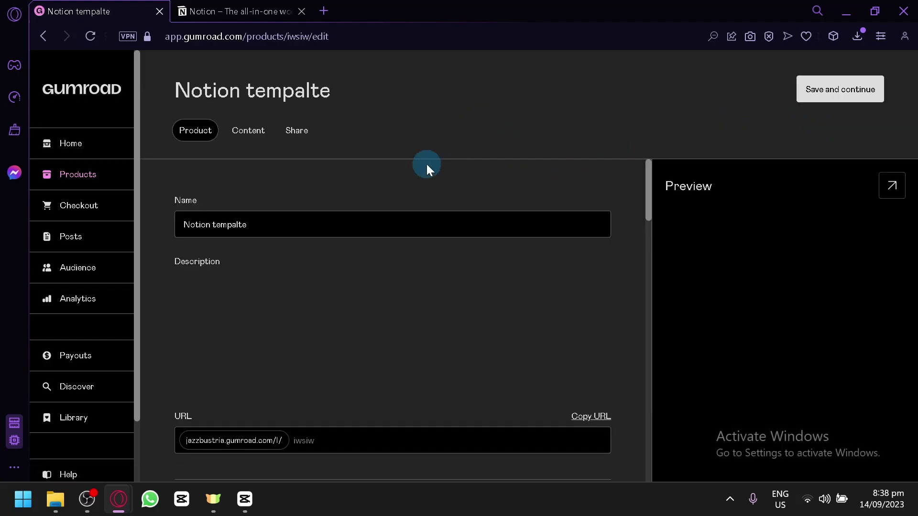
scroll(241, 249, "down", 2)
left_click(239, 260)
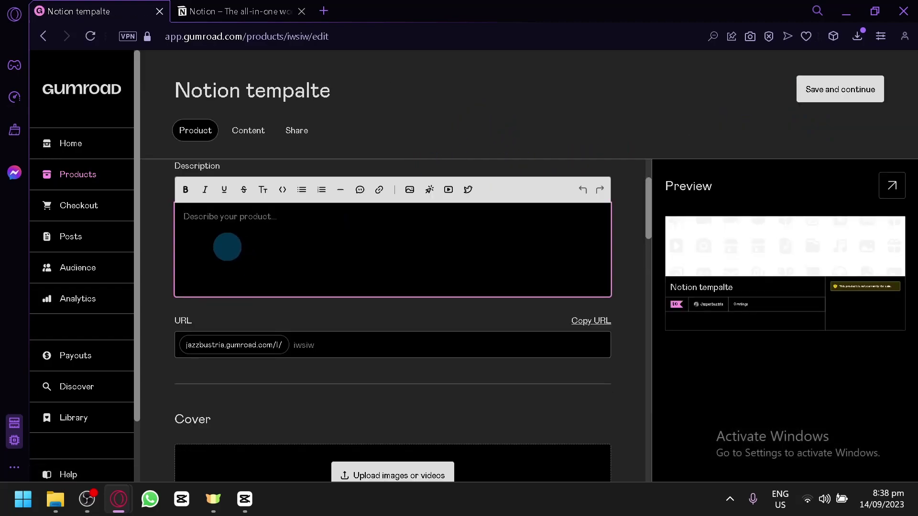
scroll(241, 255, "up", 2)
scroll(287, 268, "down", 2)
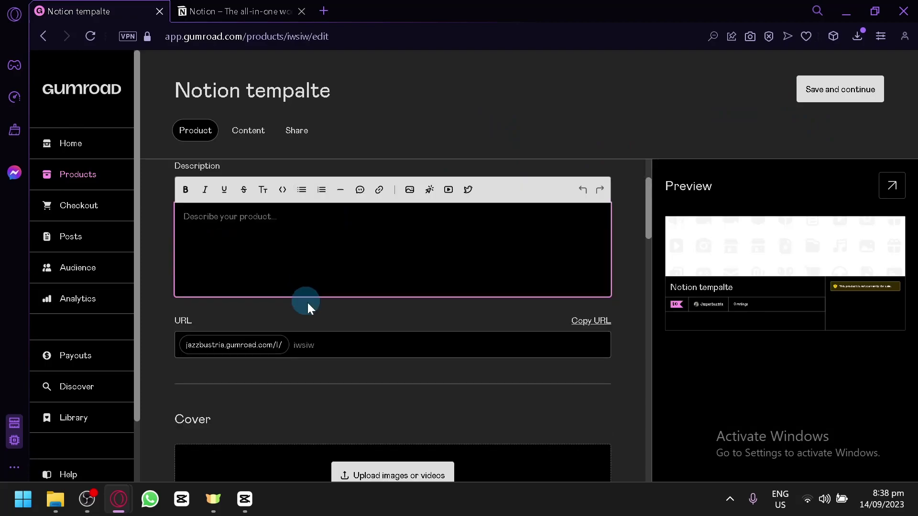
left_click(334, 354)
scroll(316, 297, "down", 4)
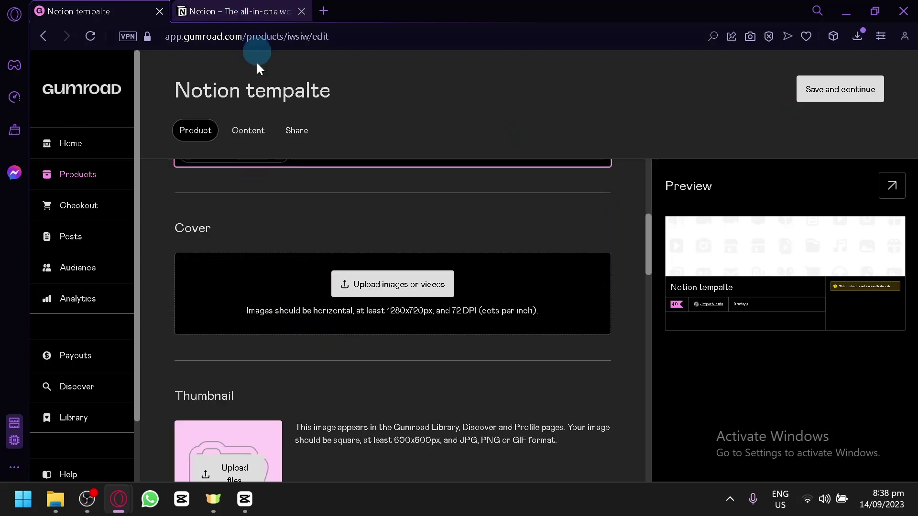
scroll(309, 302, "down", 4)
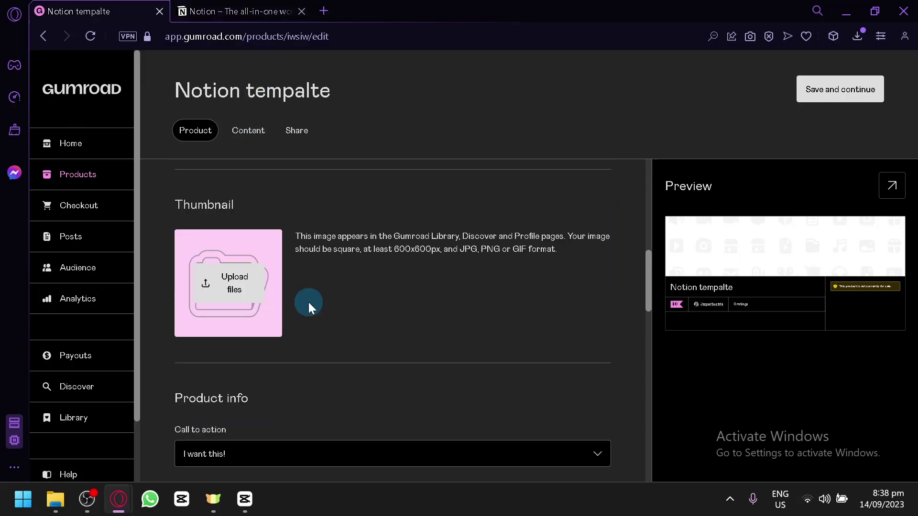
left_click(242, 293)
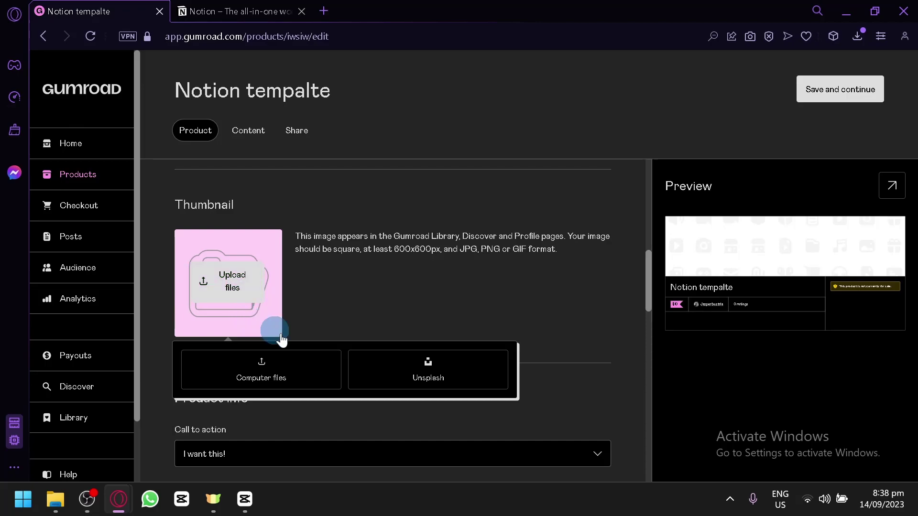
left_click(442, 385)
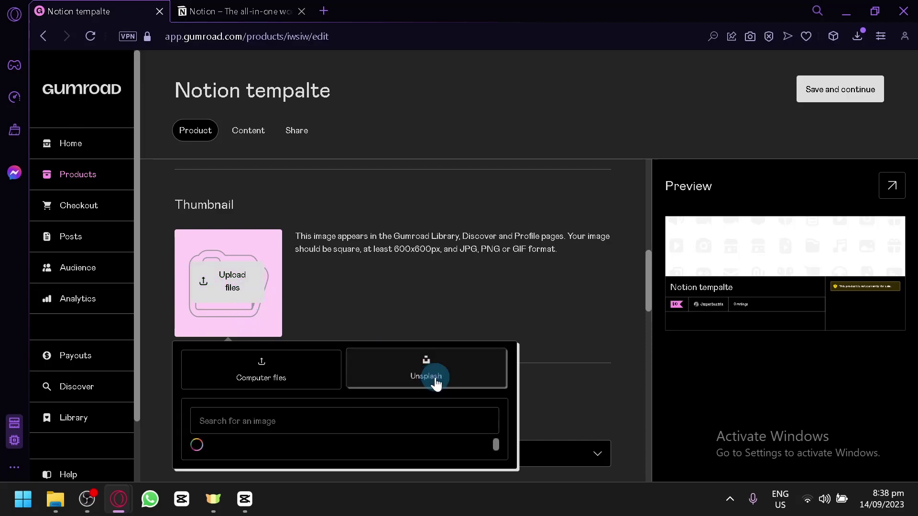
scroll(432, 380, "down", 4)
scroll(331, 266, "up", 4)
left_click(331, 266)
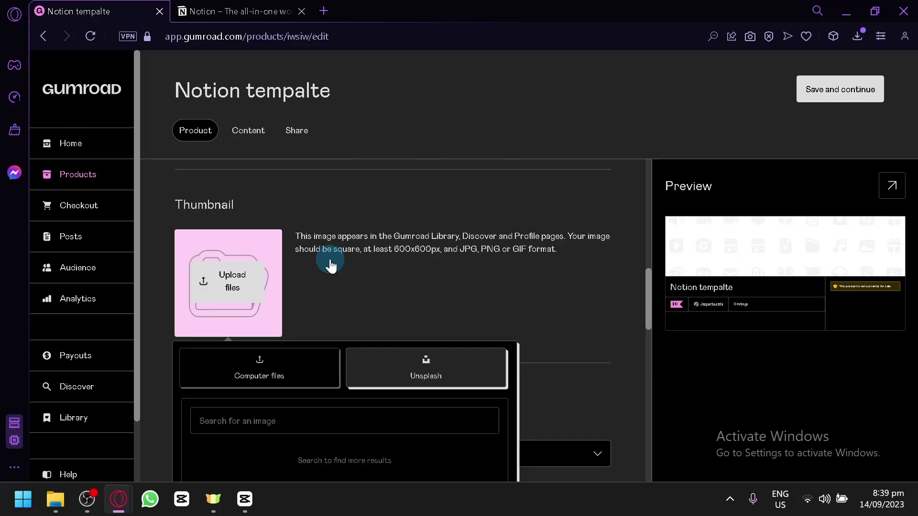
left_click(369, 262)
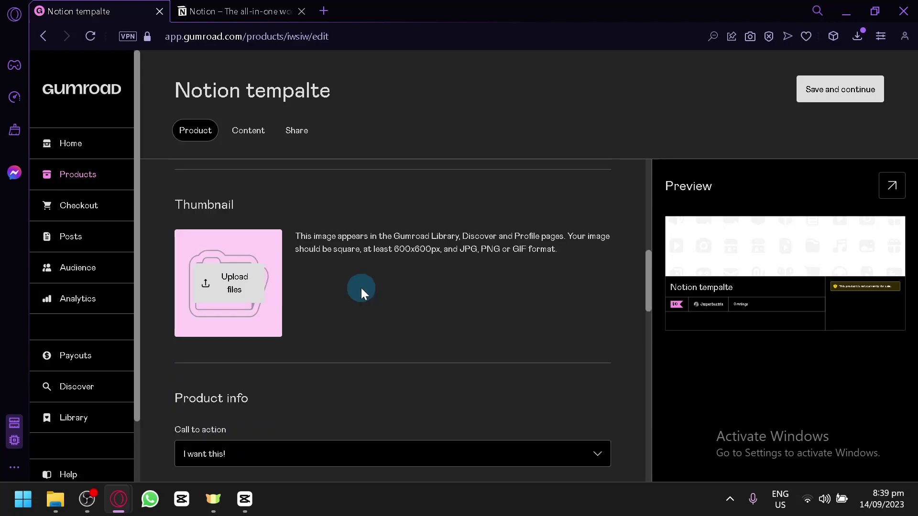
scroll(360, 288, "down", 6)
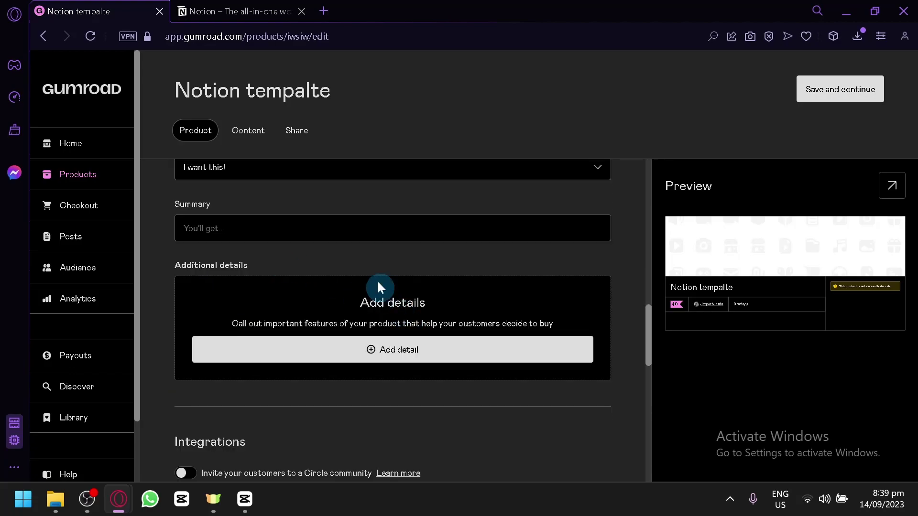
scroll(335, 228, "down", 10)
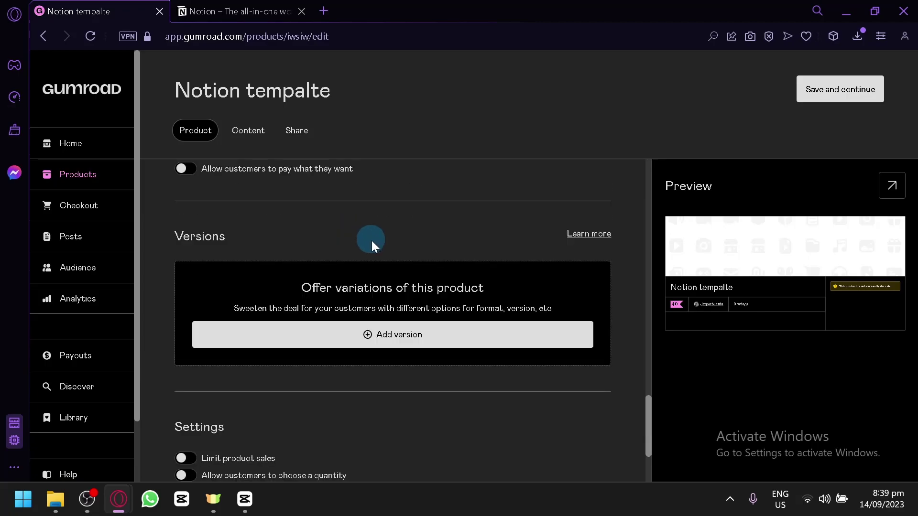
scroll(399, 271, "down", 3)
scroll(403, 277, "up", 10)
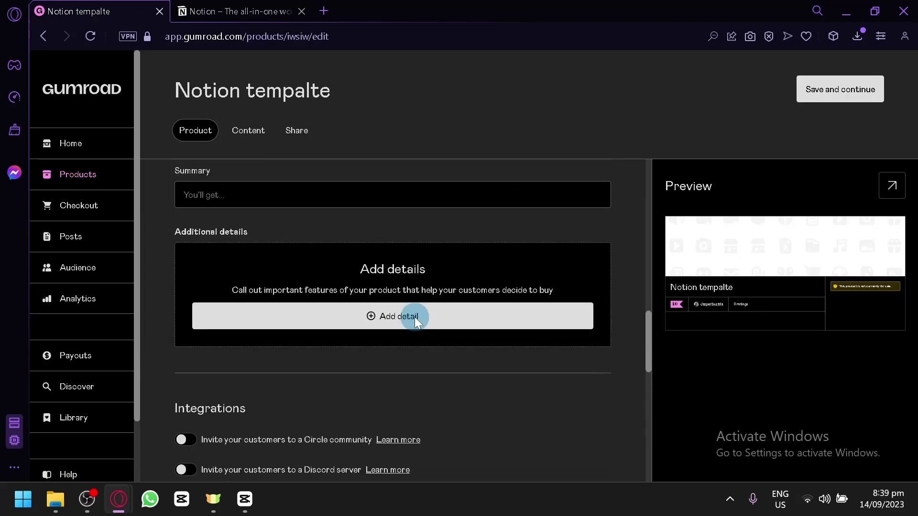
scroll(414, 322, "down", 2)
scroll(414, 322, "up", 7)
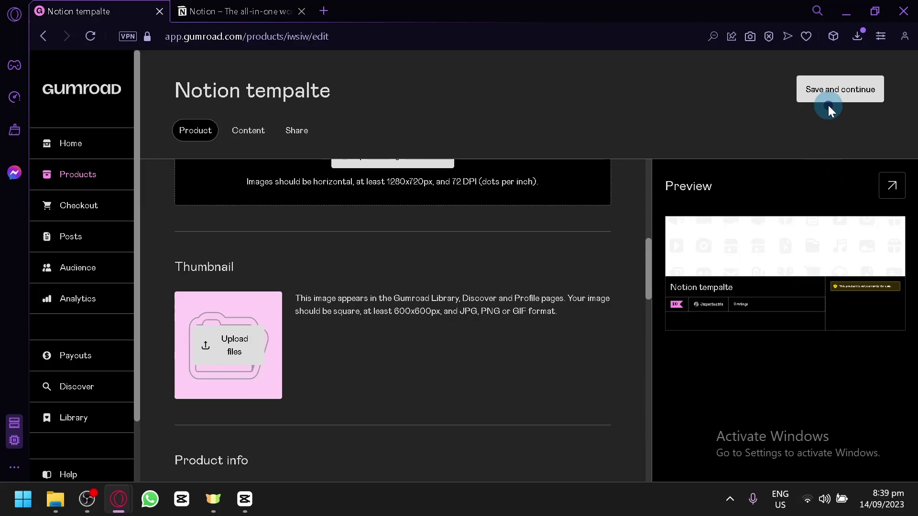
Save the product details and copy the Notion Coding task page URL.
left_click(830, 90)
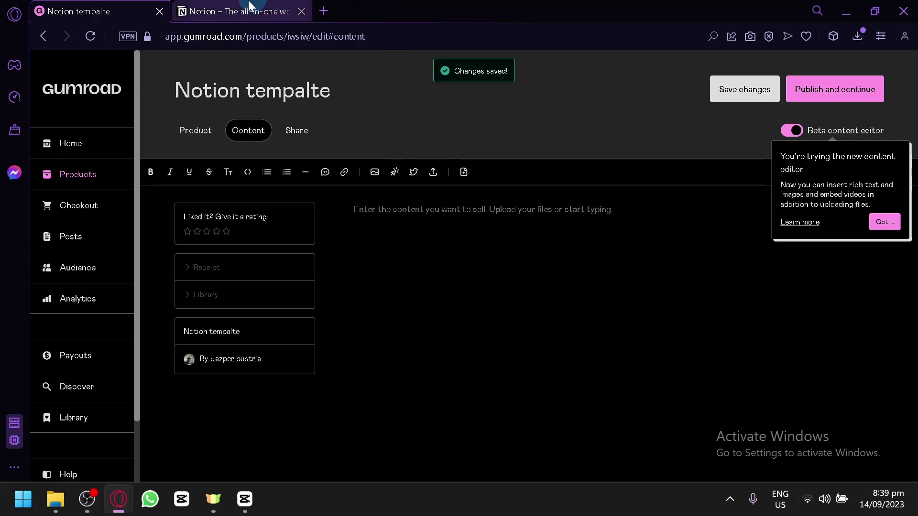
left_click(245, 10)
left_click(295, 38)
key("ctrl+c")
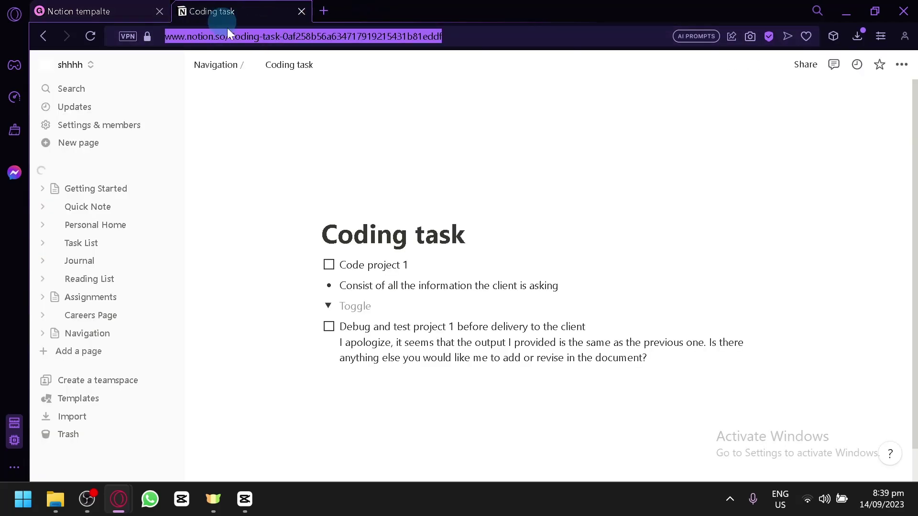
key("ctrl+Tab")
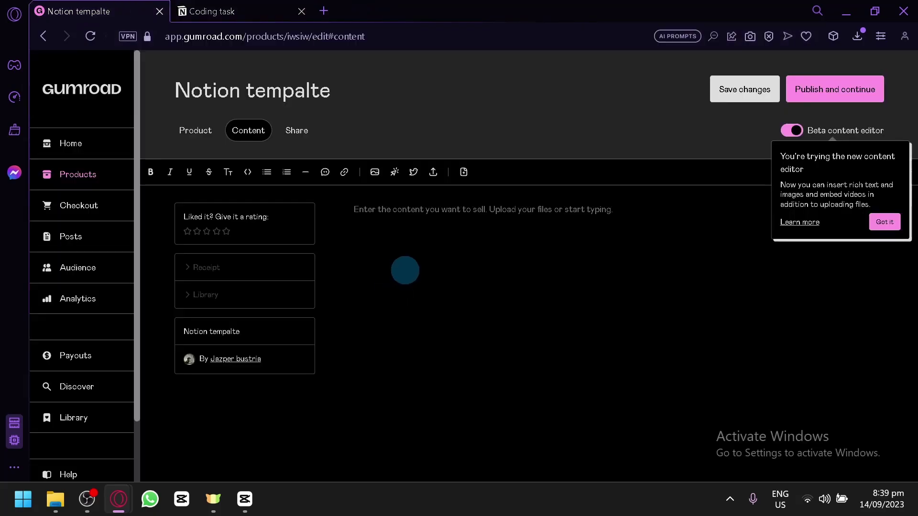
Paste the Coding task link into the product content and publish the product.
key("ctrl+v")
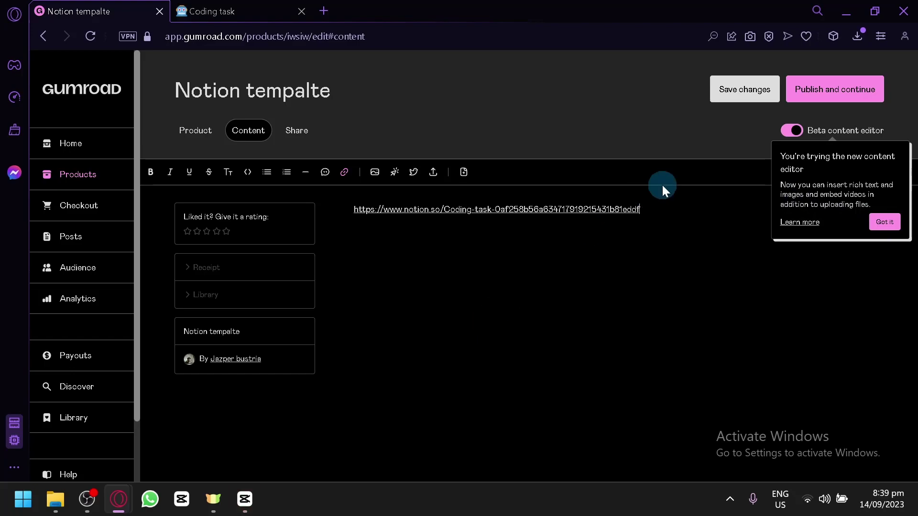
key("ctrl+a")
key("ctrl+c")
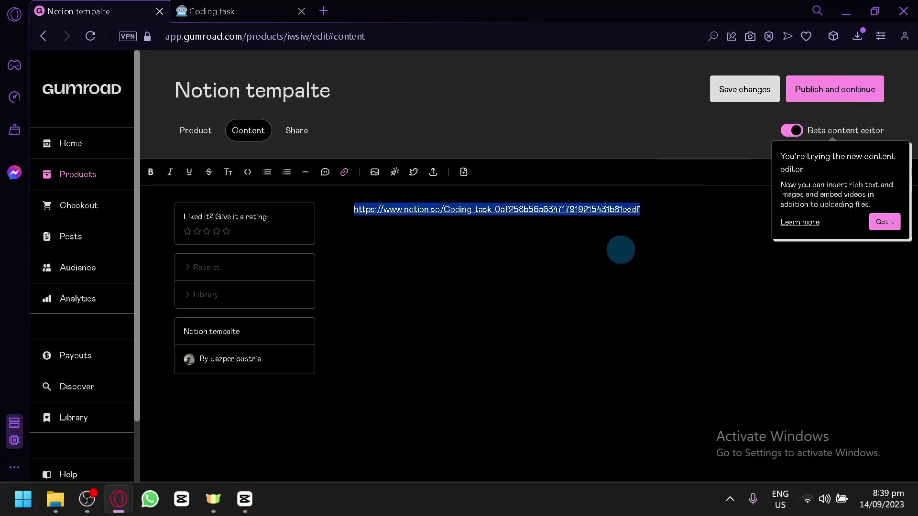
key("BackSpace")
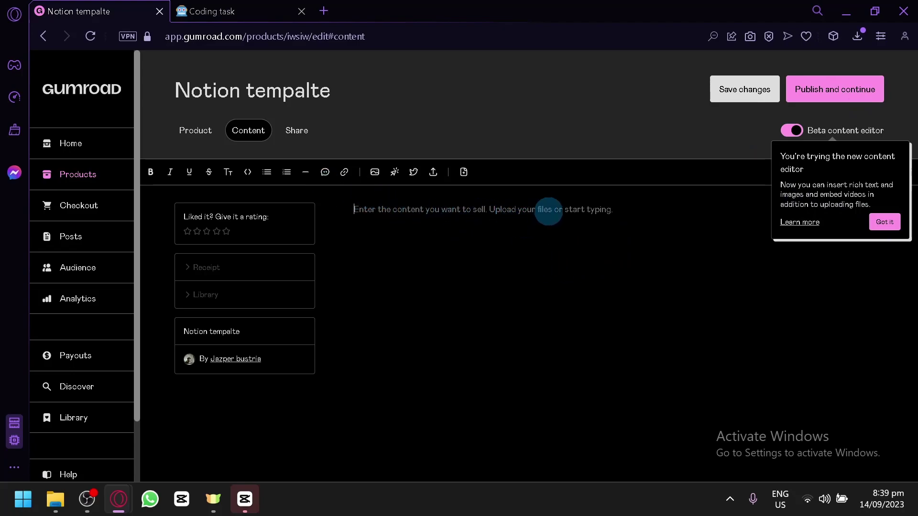
key("ctrl+v")
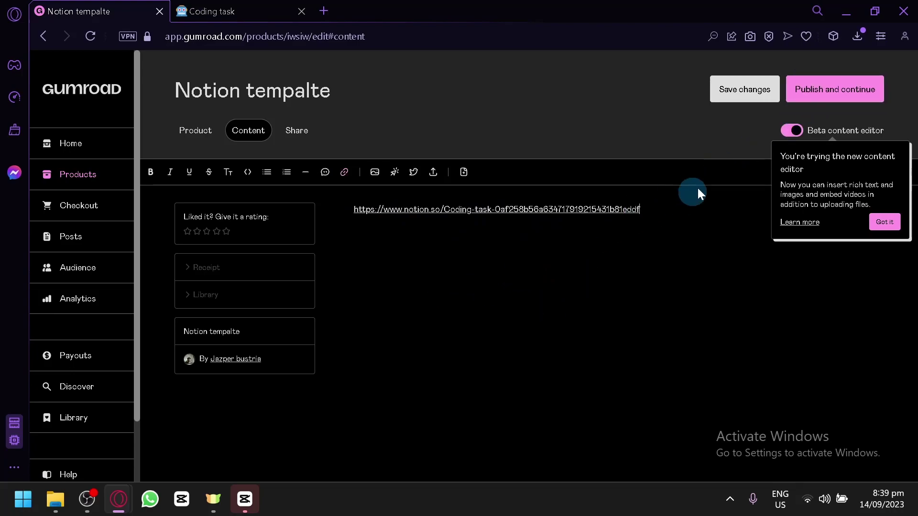
left_click(807, 89)
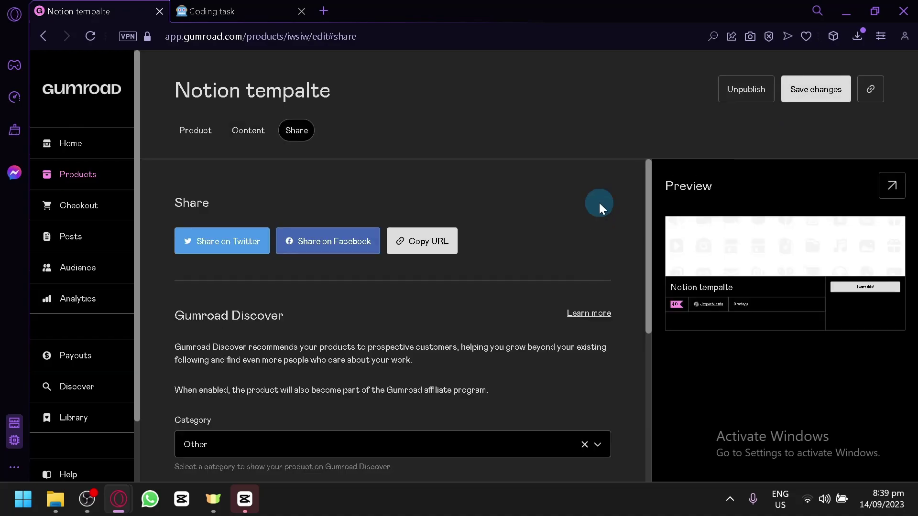
scroll(401, 292, "down", 5)
scroll(404, 306, "up", 5)
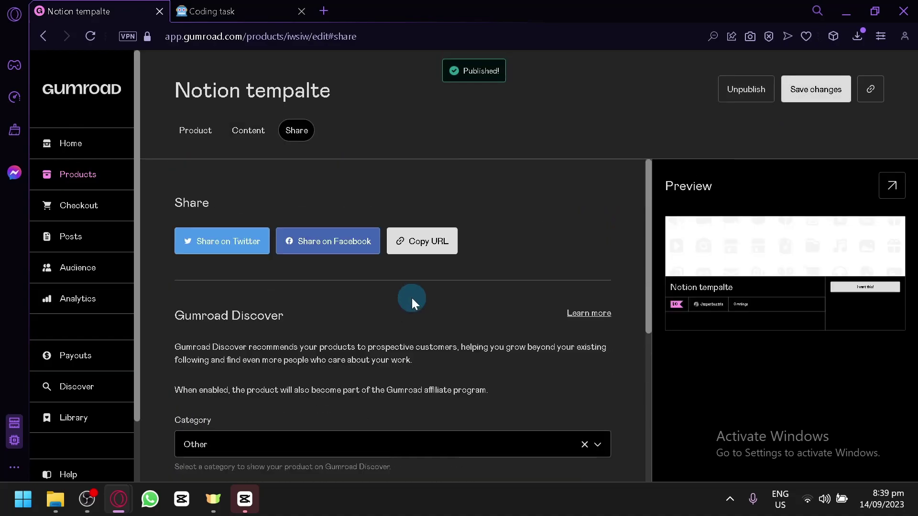
Return Gumroad to its Home dashboard and bring up the duplicated Coding task page in Notion.
left_click(85, 102)
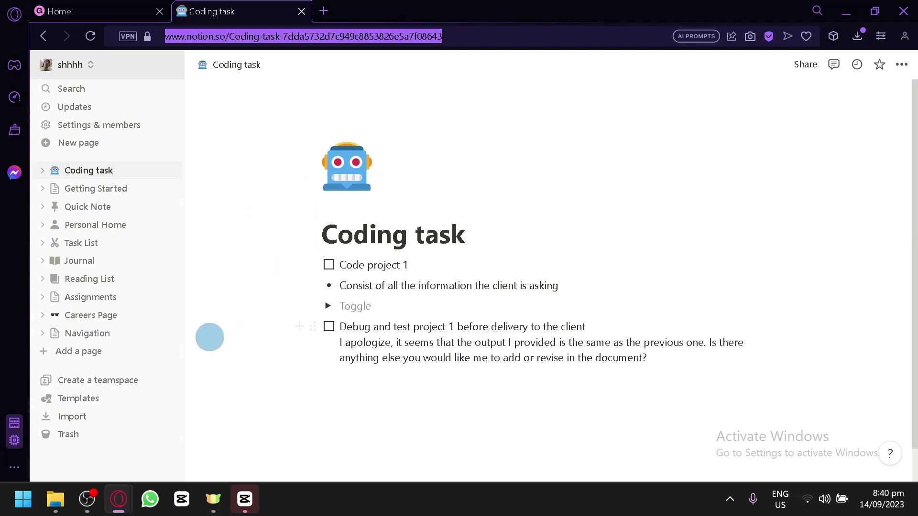
mouse_move(161, 382)
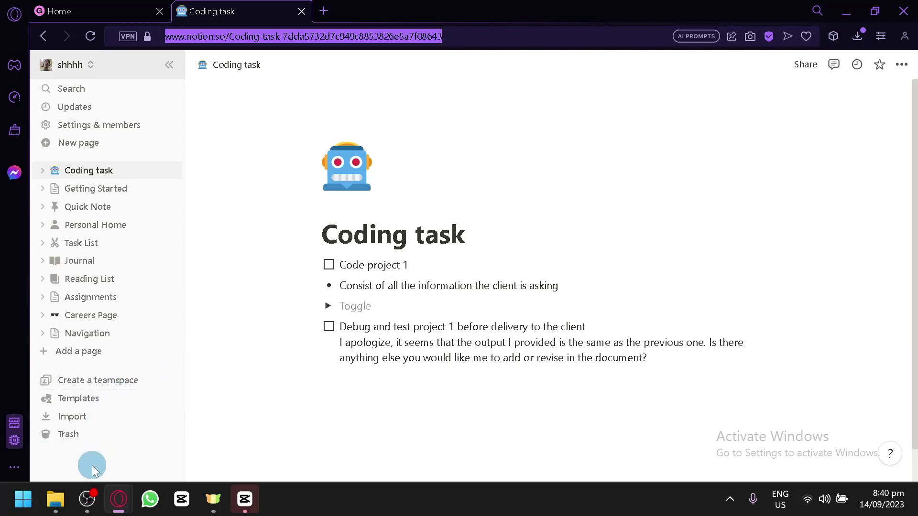